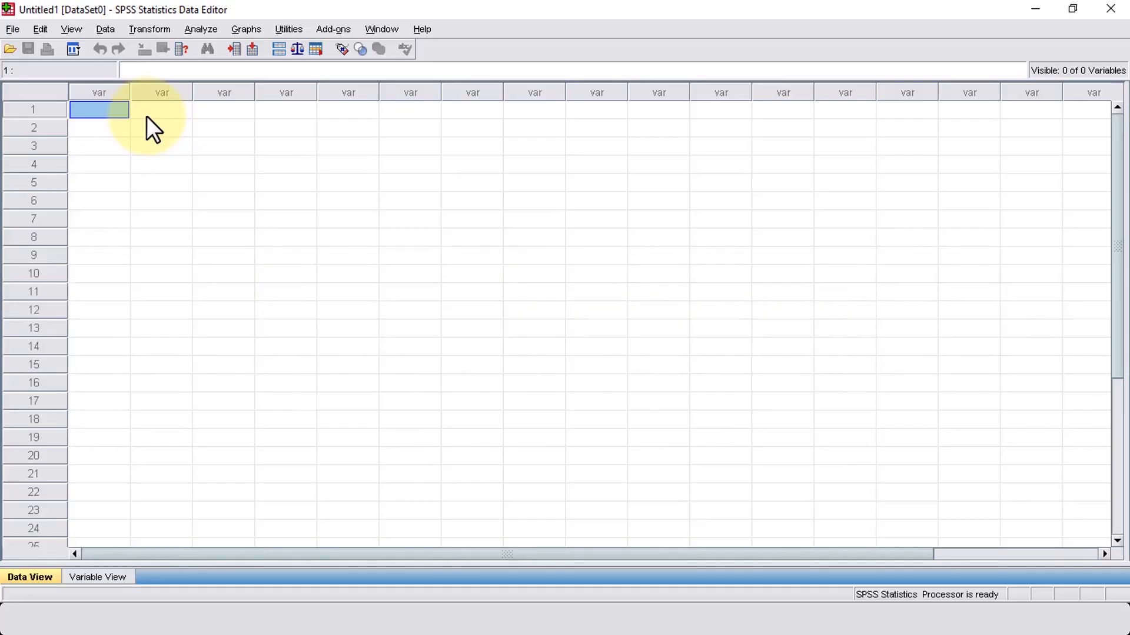
Step: Open the recently used data file ice_cream.sav
click(12, 30)
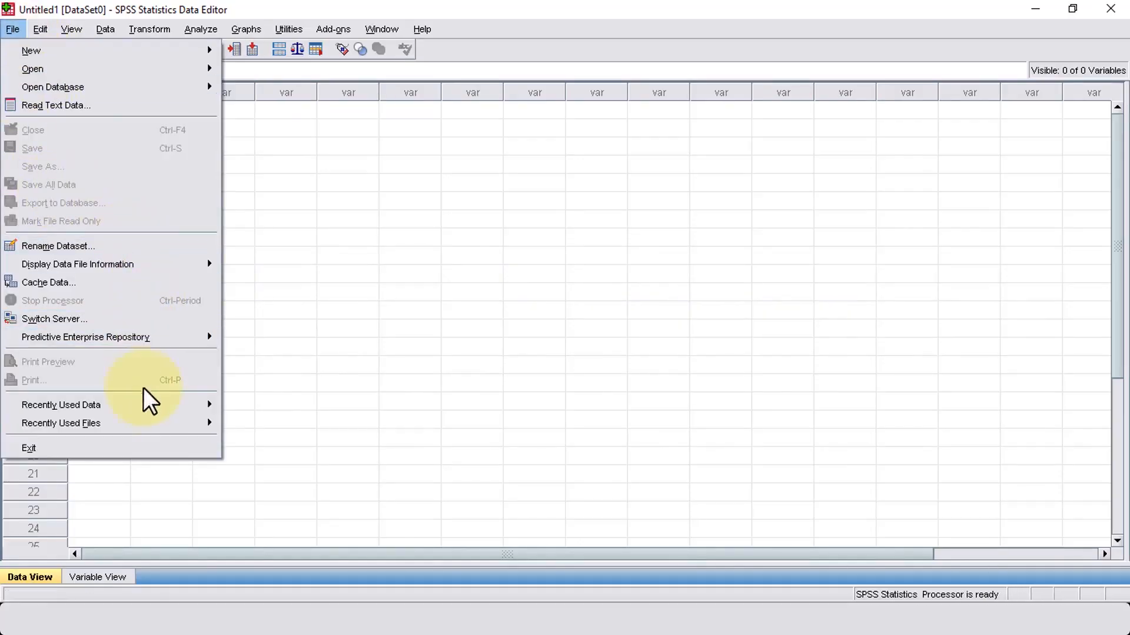
mouse_move(154, 407)
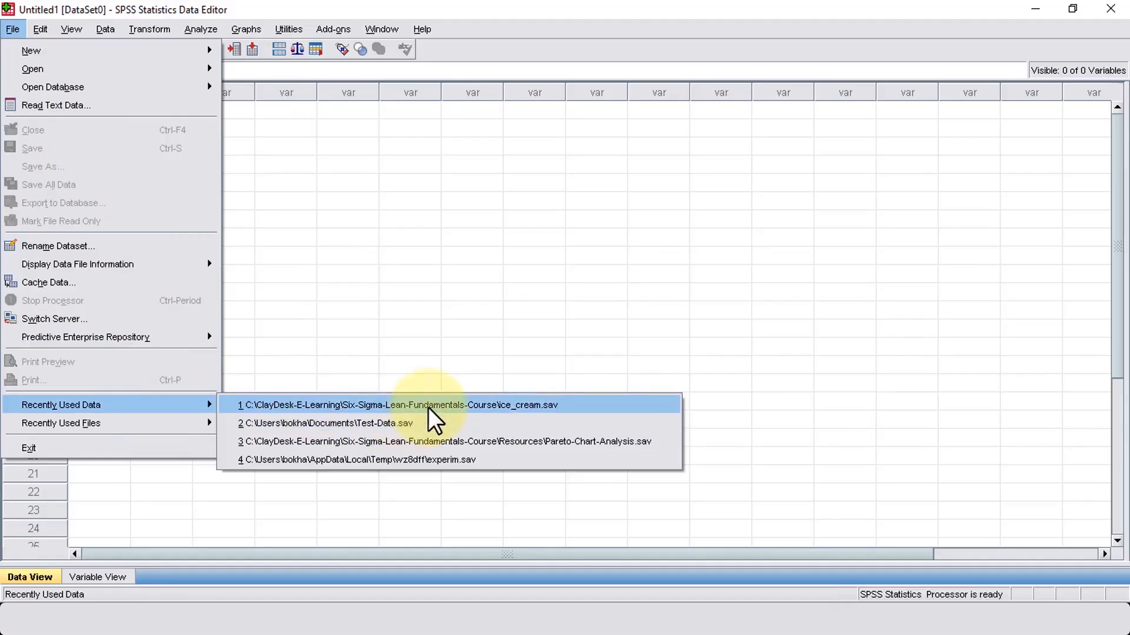
click(548, 404)
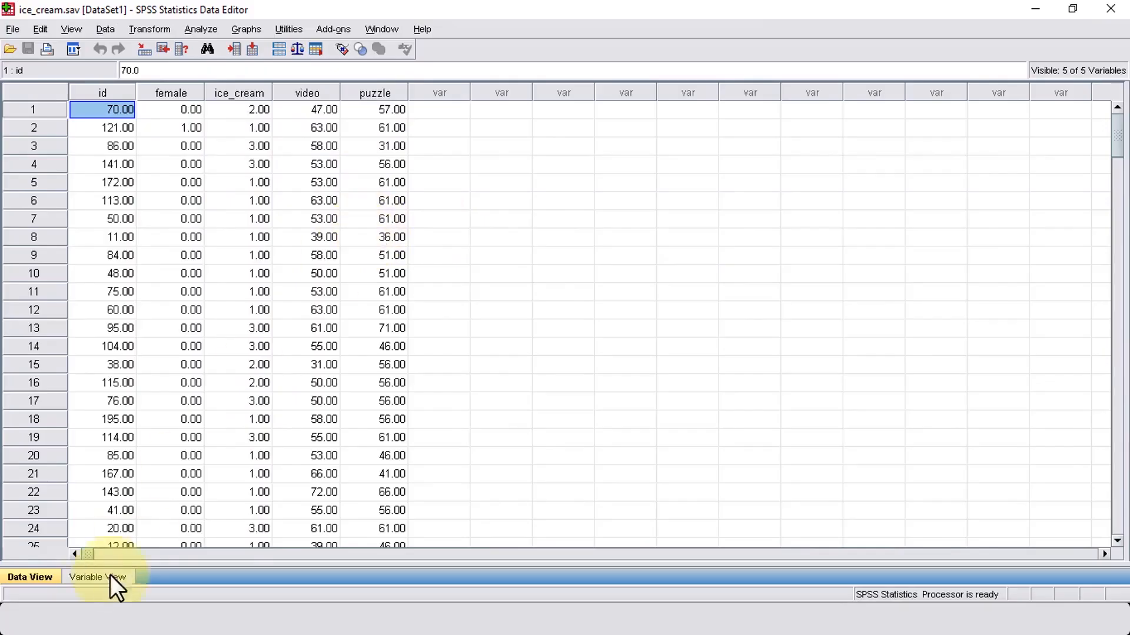
Step: Show the variable definitions and check the measurement levels of id, female and ice_cream
click(94, 578)
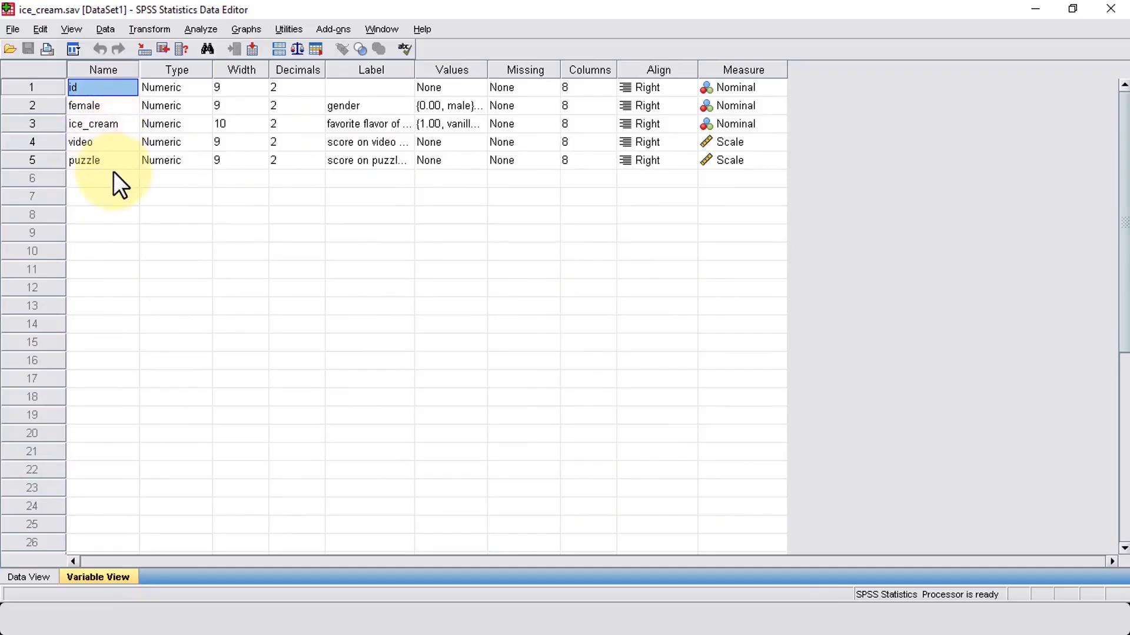
click(729, 86)
click(728, 101)
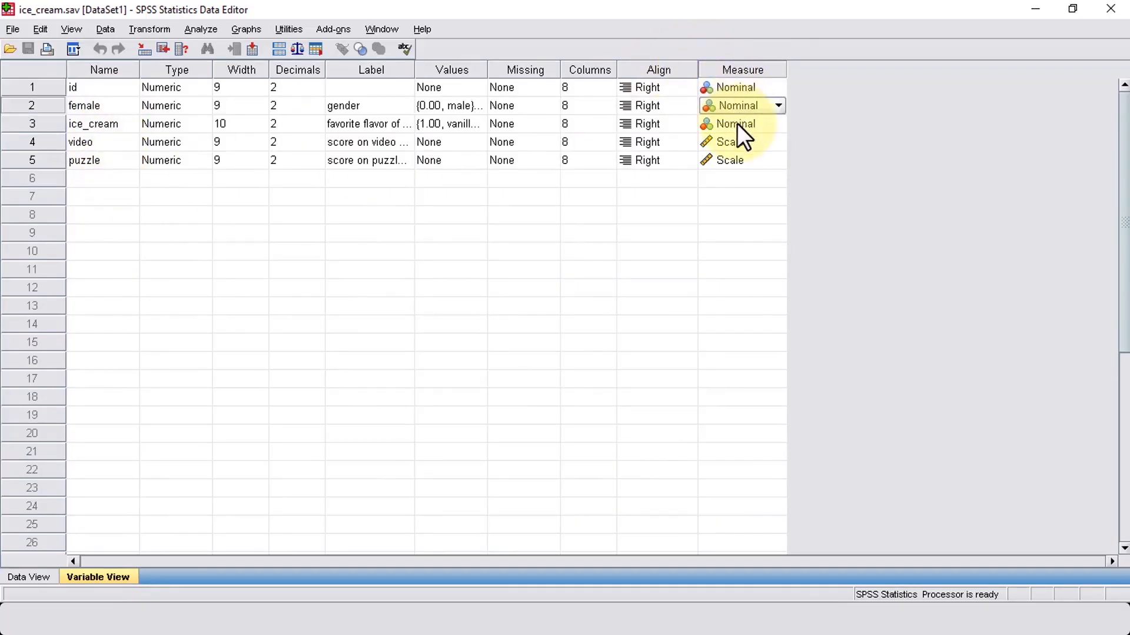
click(737, 122)
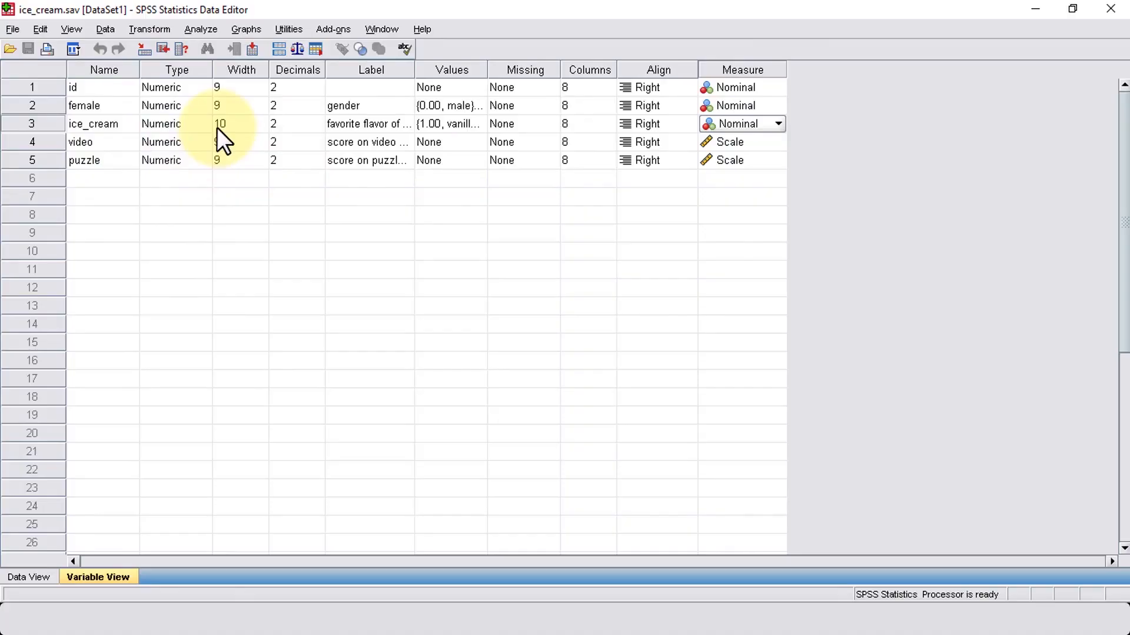
Step: Start a fresh chart in Chart Builder from the dual-axes template combining bars and a line, with its element properties displayed
click(250, 33)
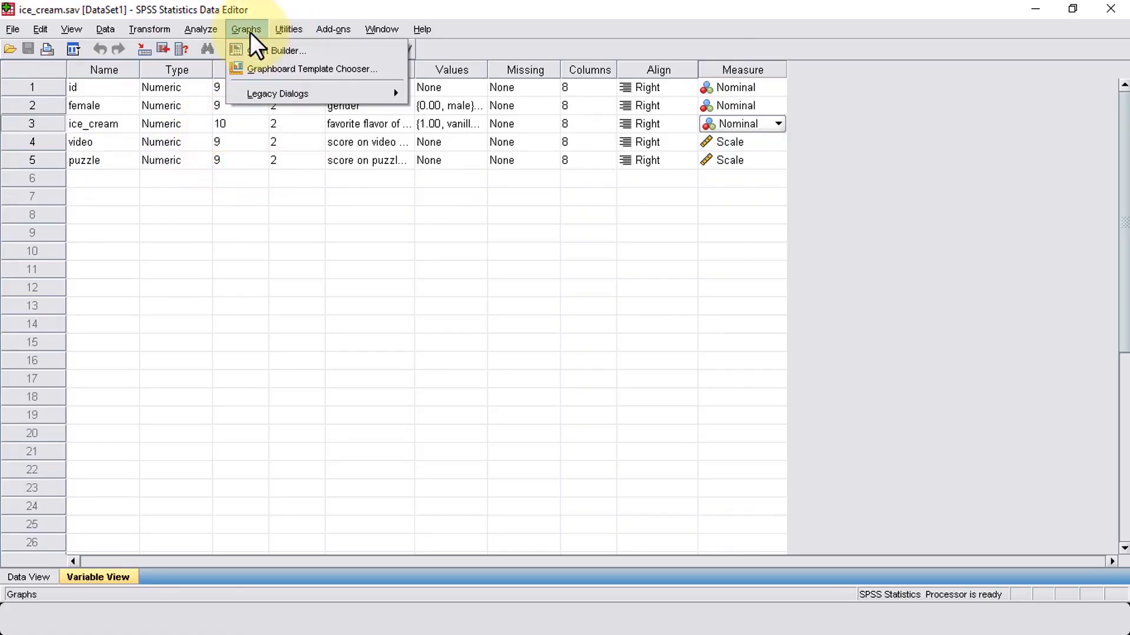
click(260, 50)
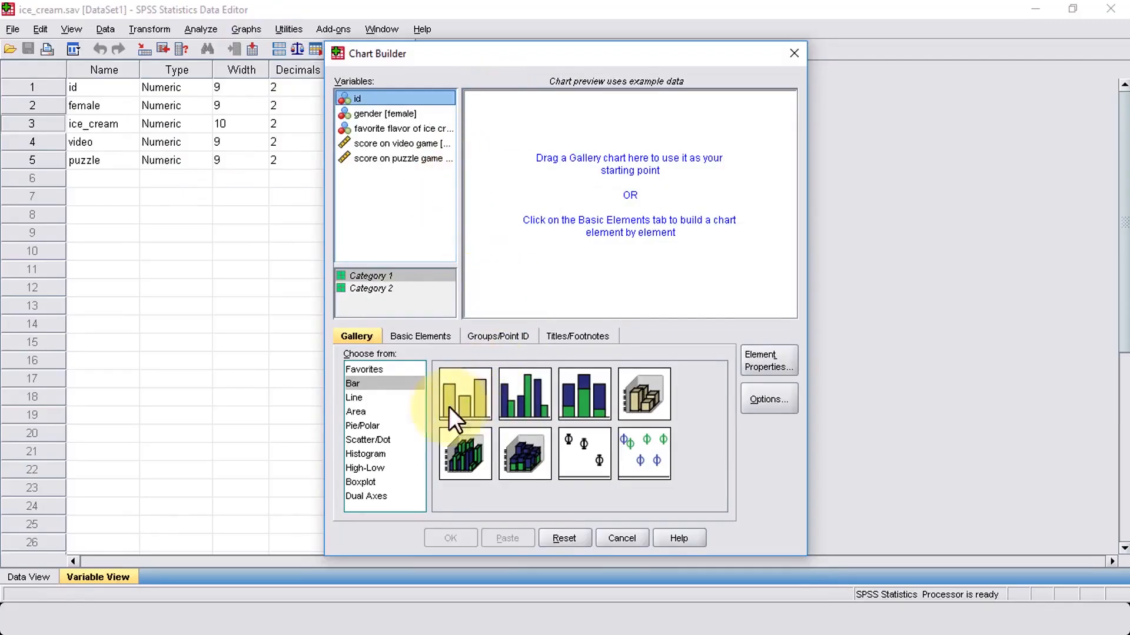
click(562, 538)
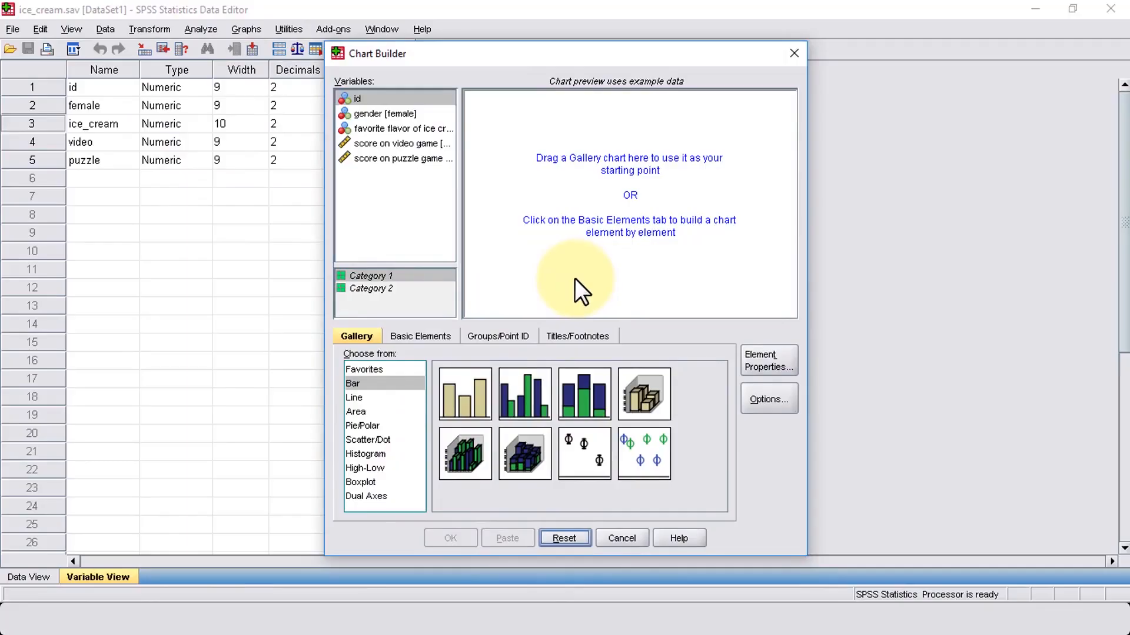
click(382, 498)
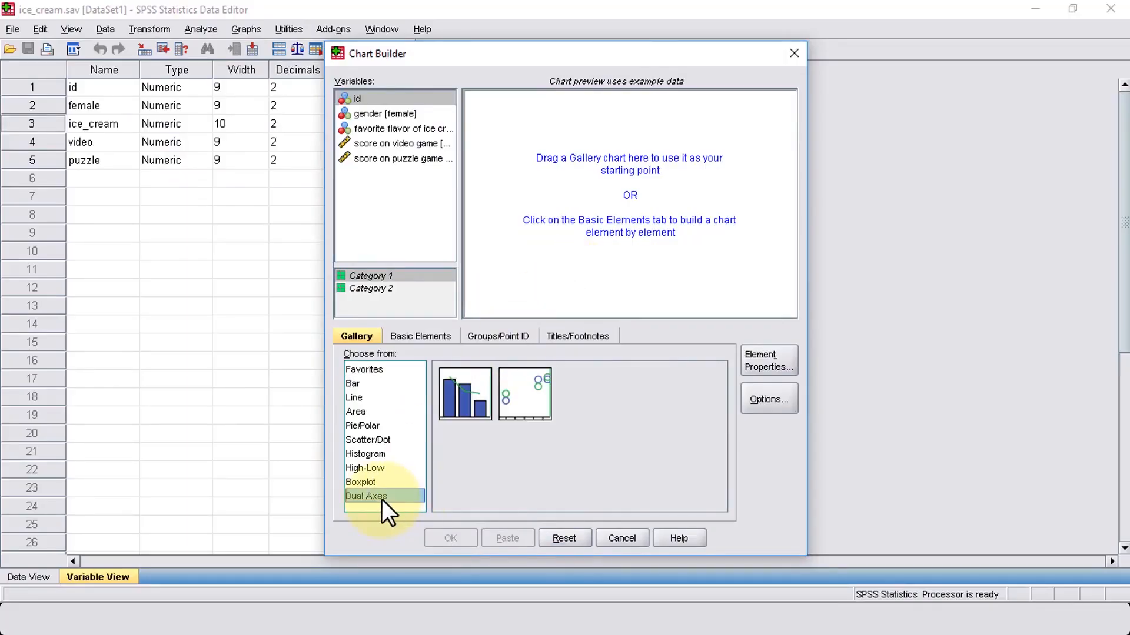
drag(460, 394, 585, 222)
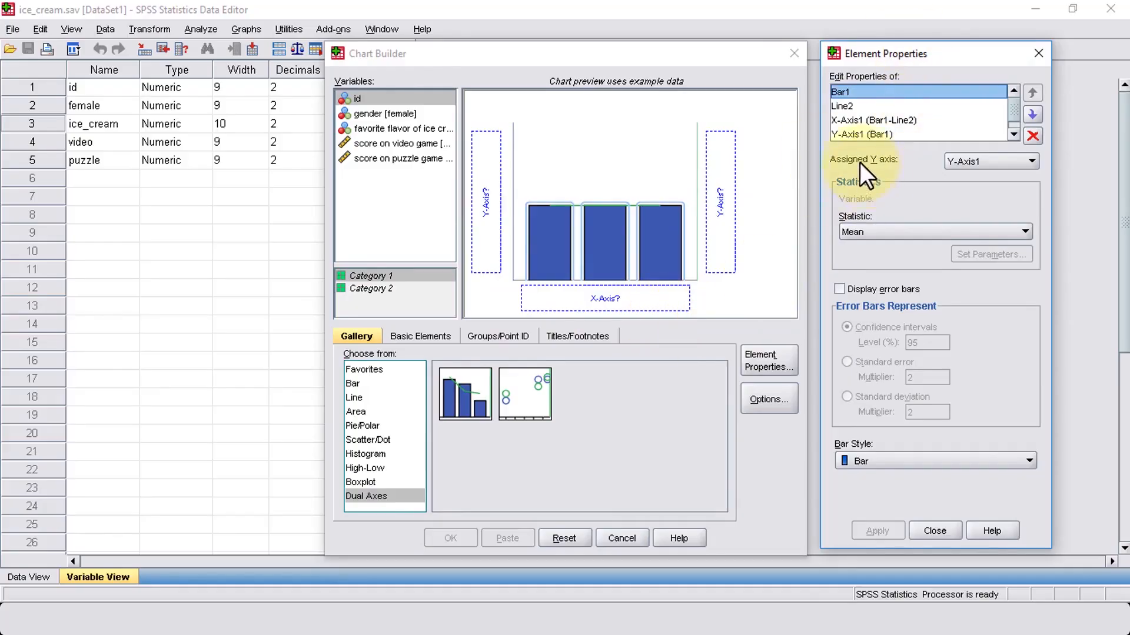
click(1038, 53)
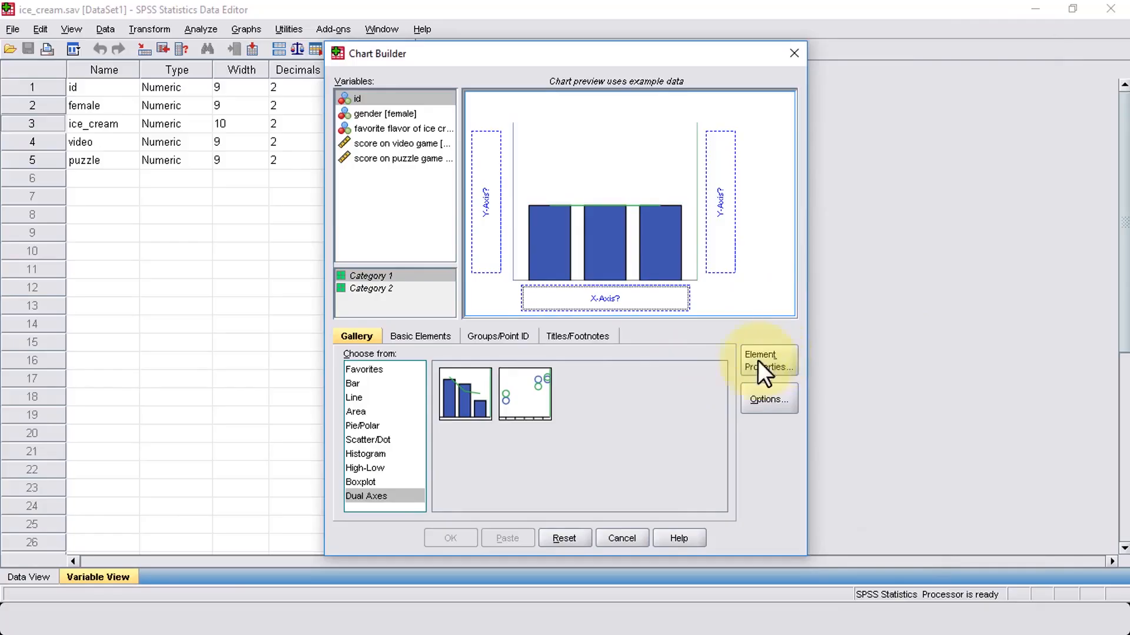
click(775, 360)
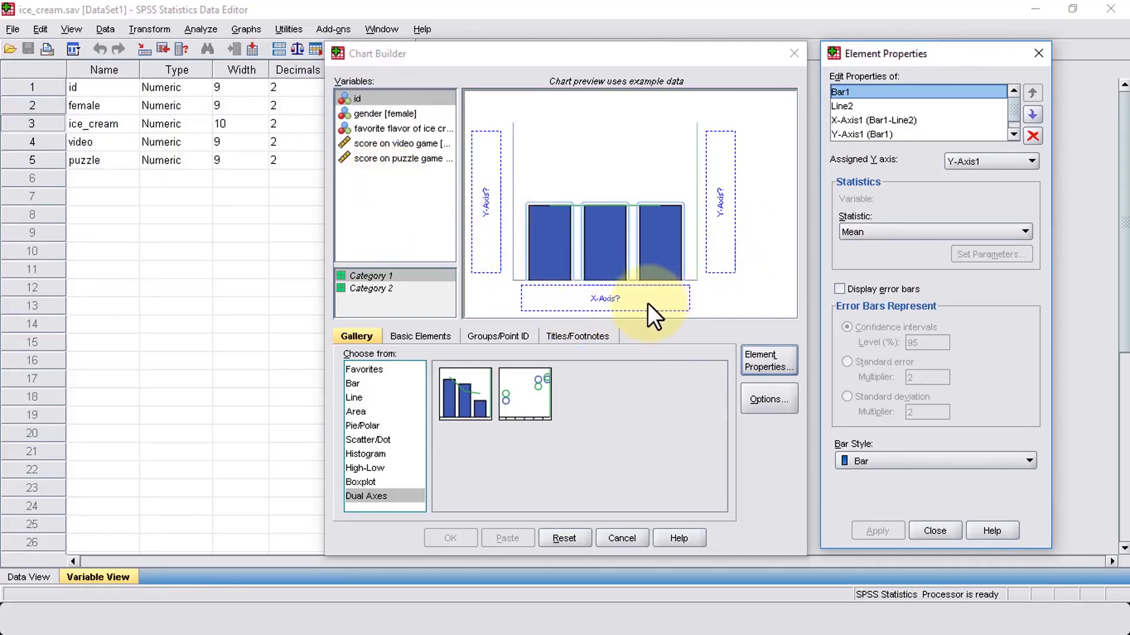
Step: Assign favorite flavor of ice cream to the x-axis and apply Count as the statistic for Bar1
click(351, 128)
drag(352, 127, 585, 303)
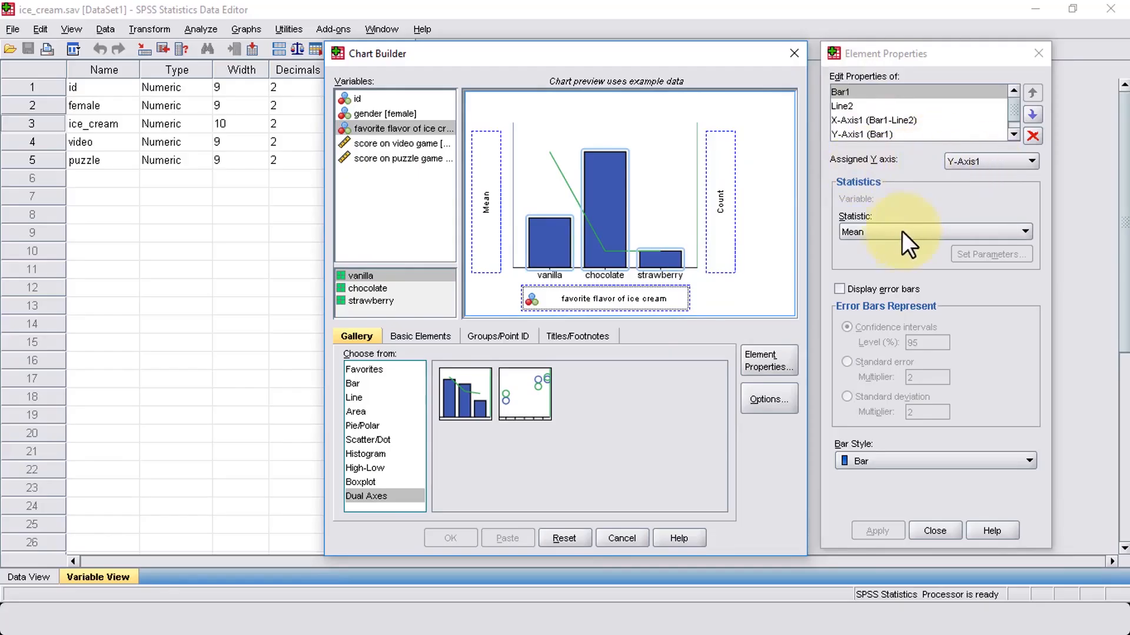
click(866, 231)
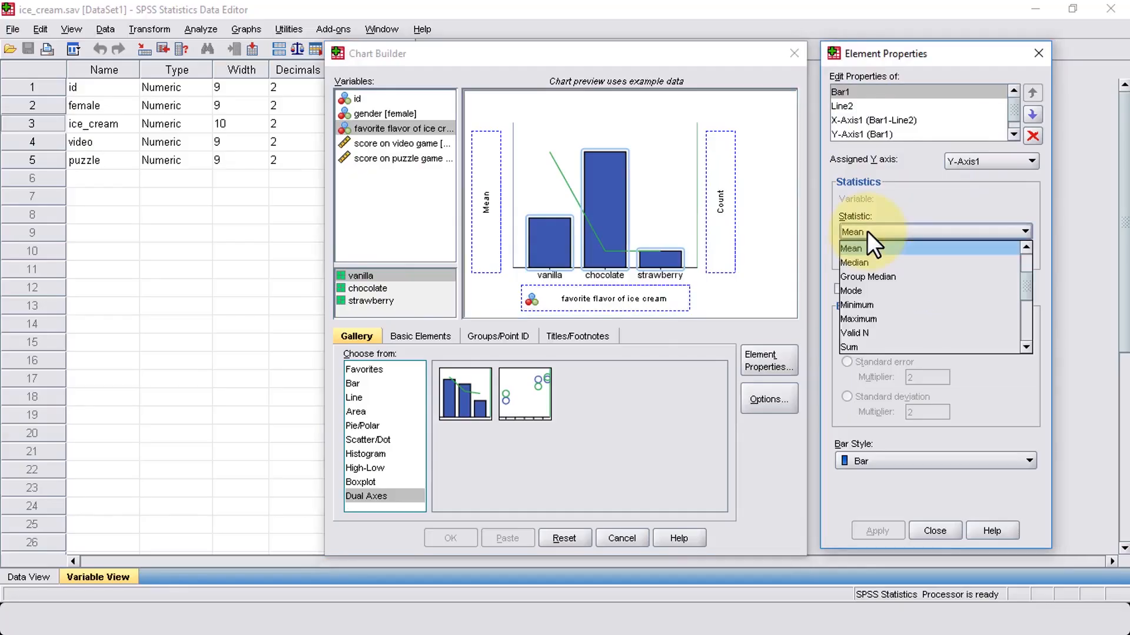
scroll(872, 250, up, 2)
click(865, 248)
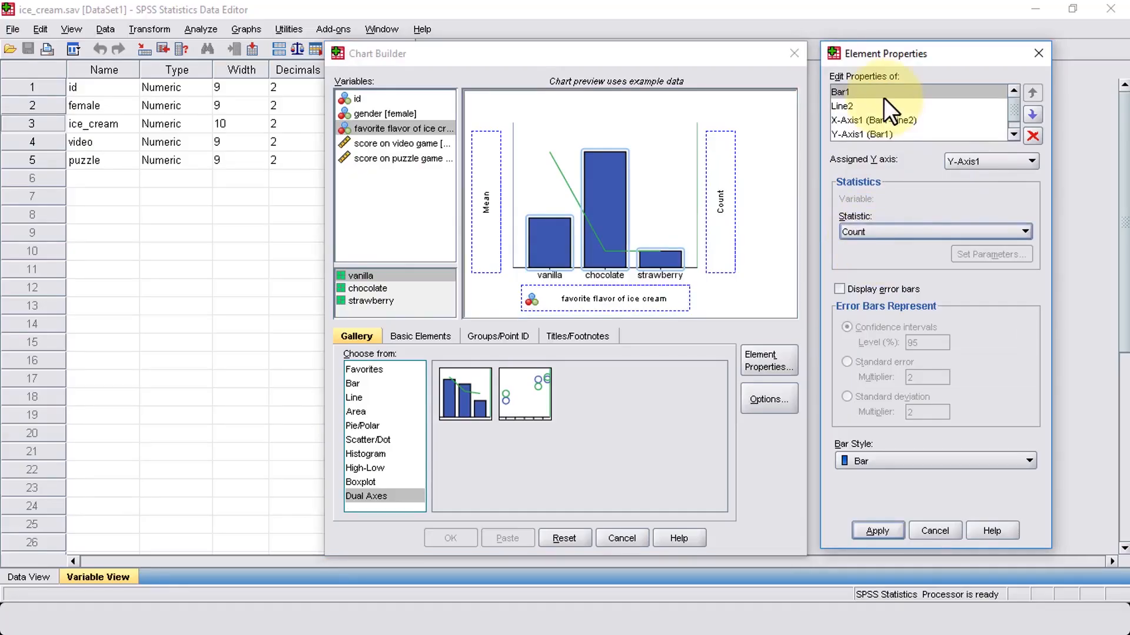
click(877, 531)
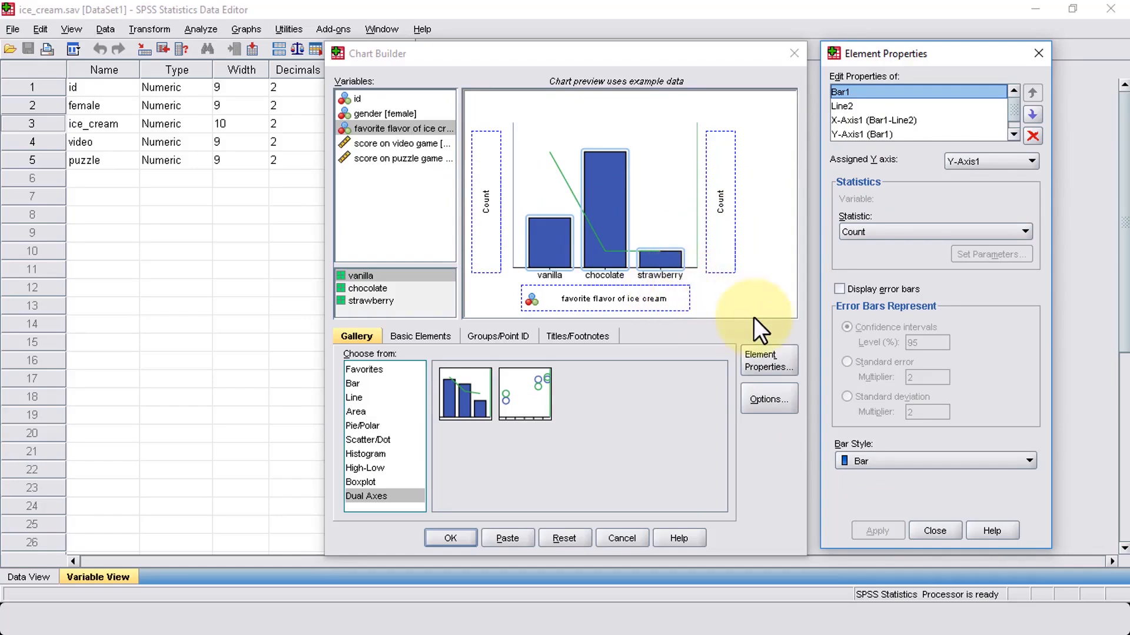
Step: Set the Line2 statistic to Cumulative Percentage with Straight interpolation and apply it
click(856, 106)
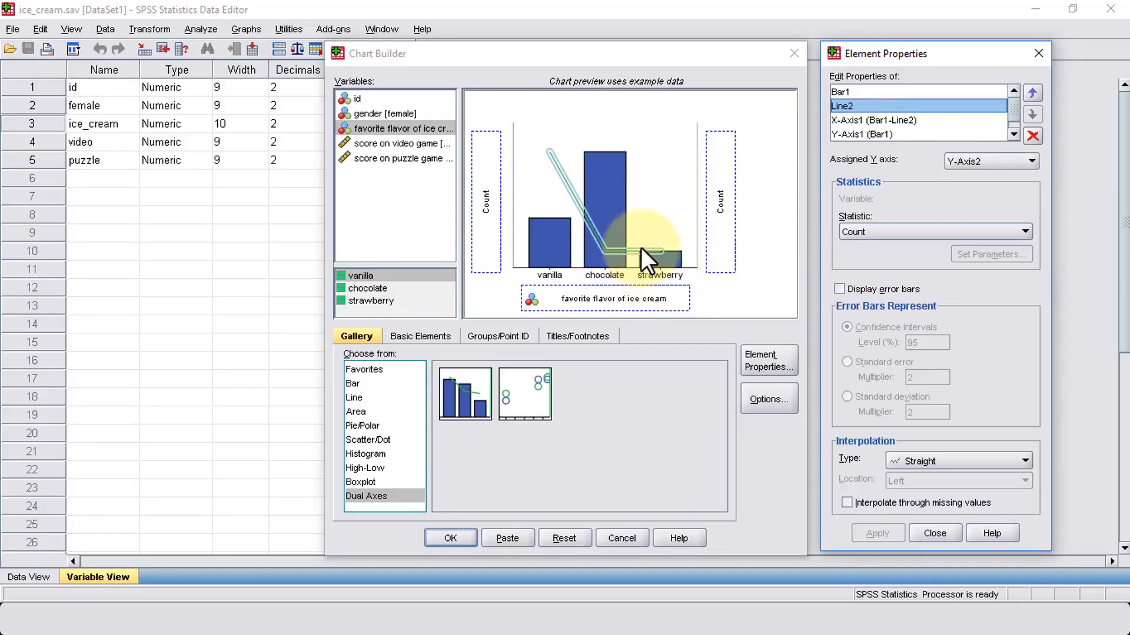
click(889, 231)
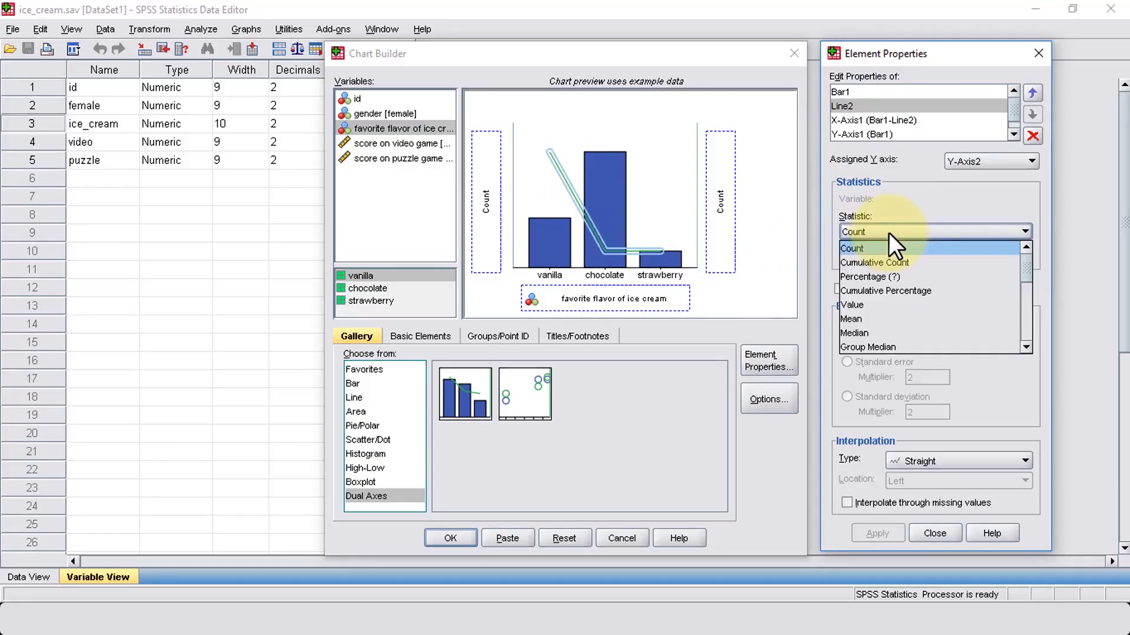
click(894, 290)
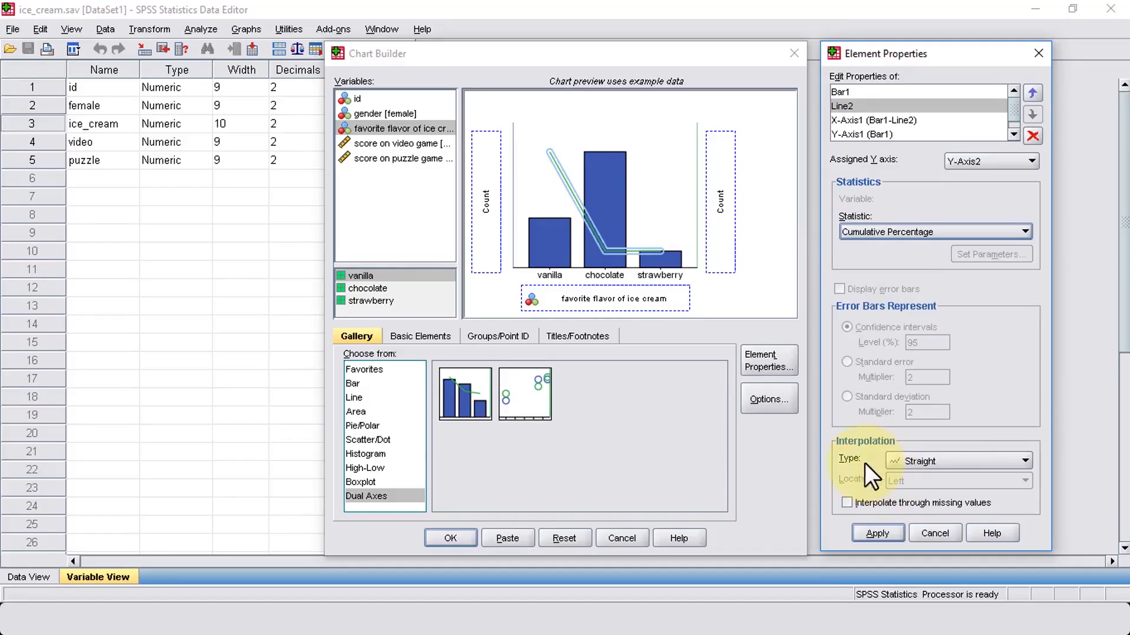
click(958, 462)
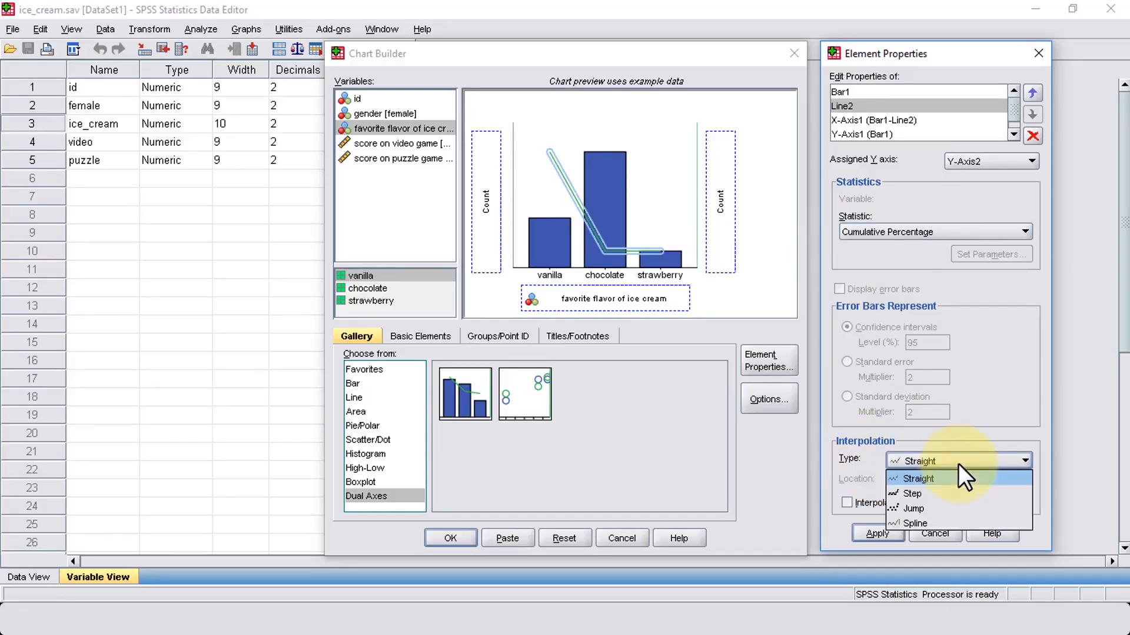
click(958, 464)
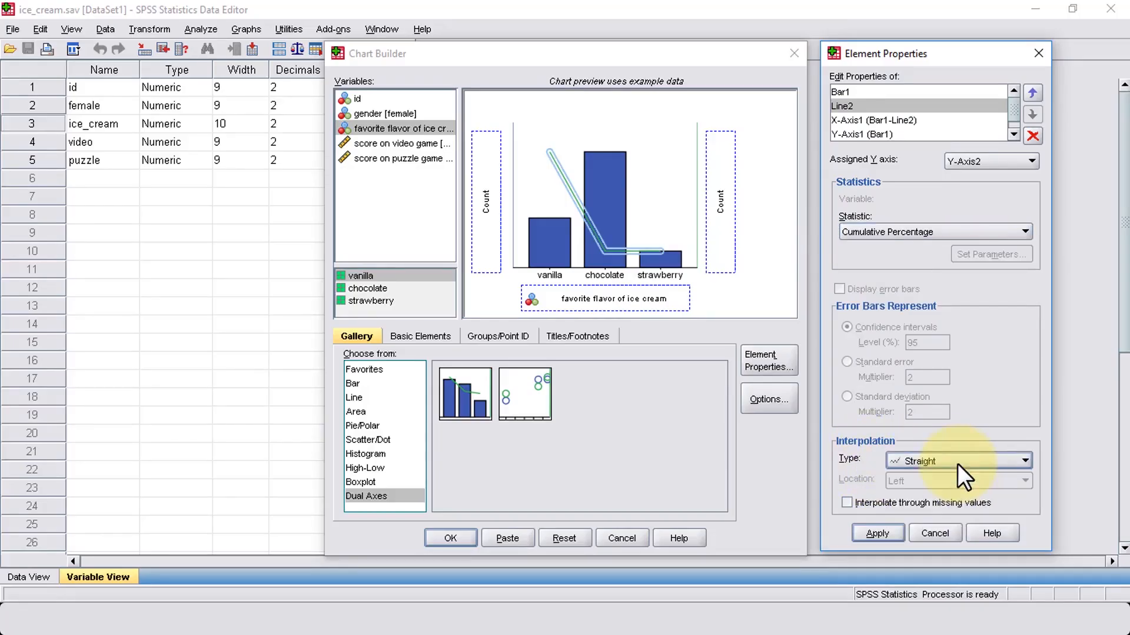
click(874, 534)
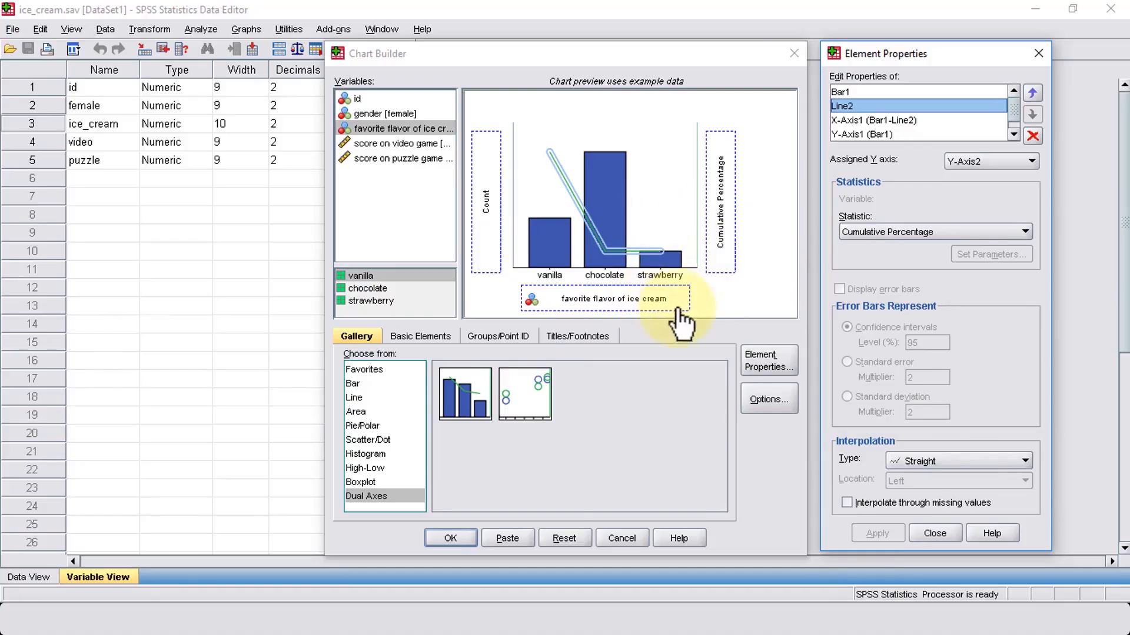
Step: Generate the dual-axes chart and switch to the output document to review the graph
click(461, 540)
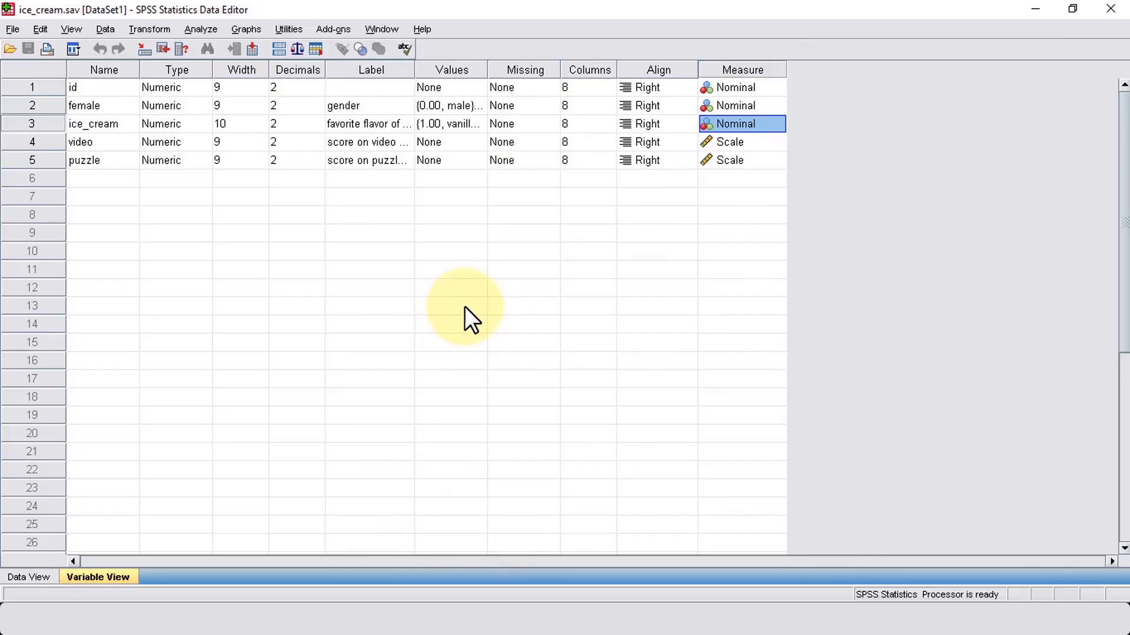
mouse_move(832, 599)
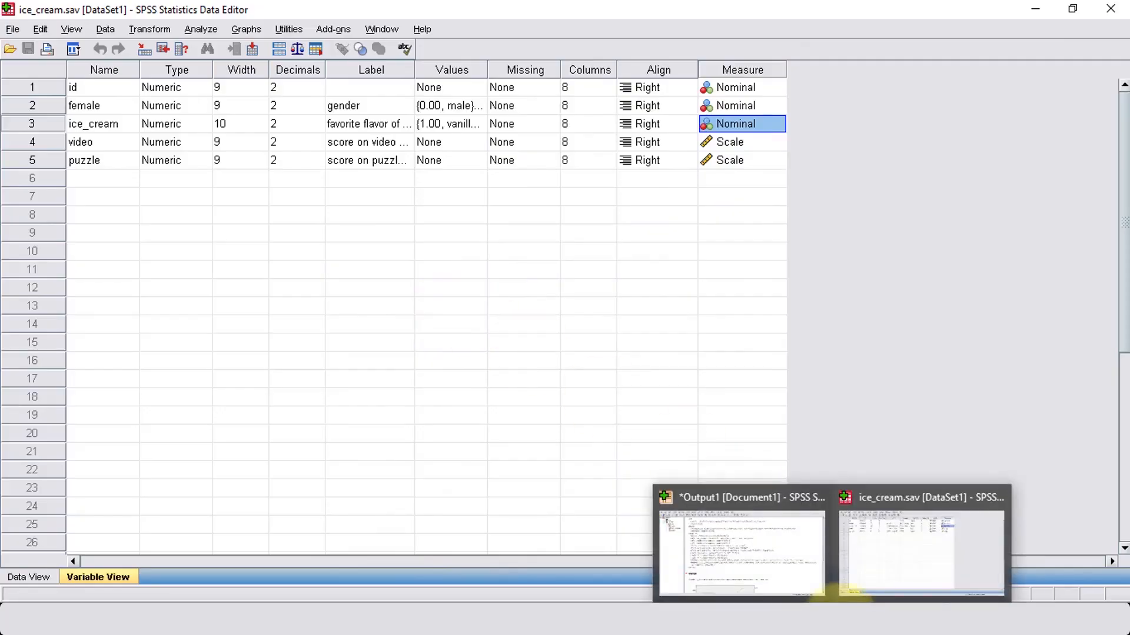
click(913, 537)
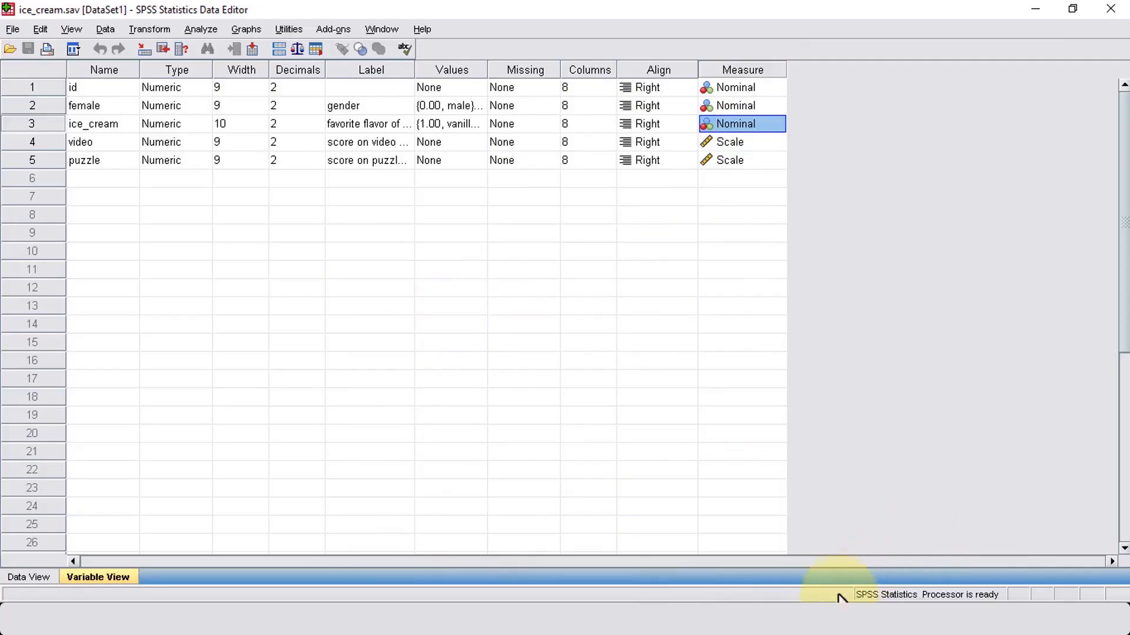
mouse_move(832, 604)
click(789, 549)
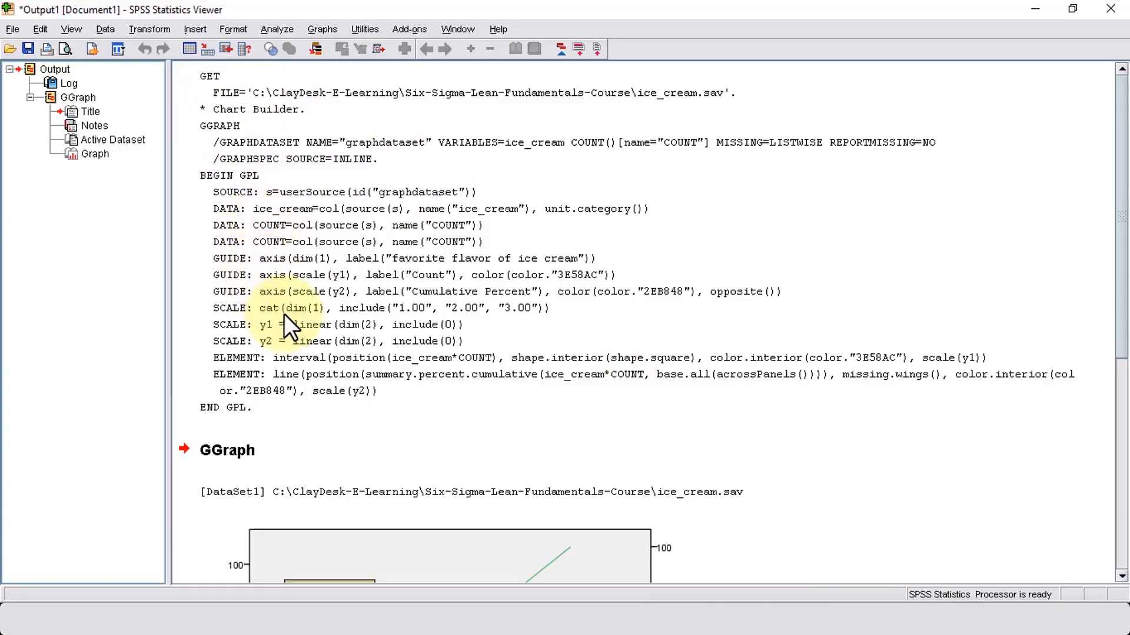
scroll(285, 316, down, 8)
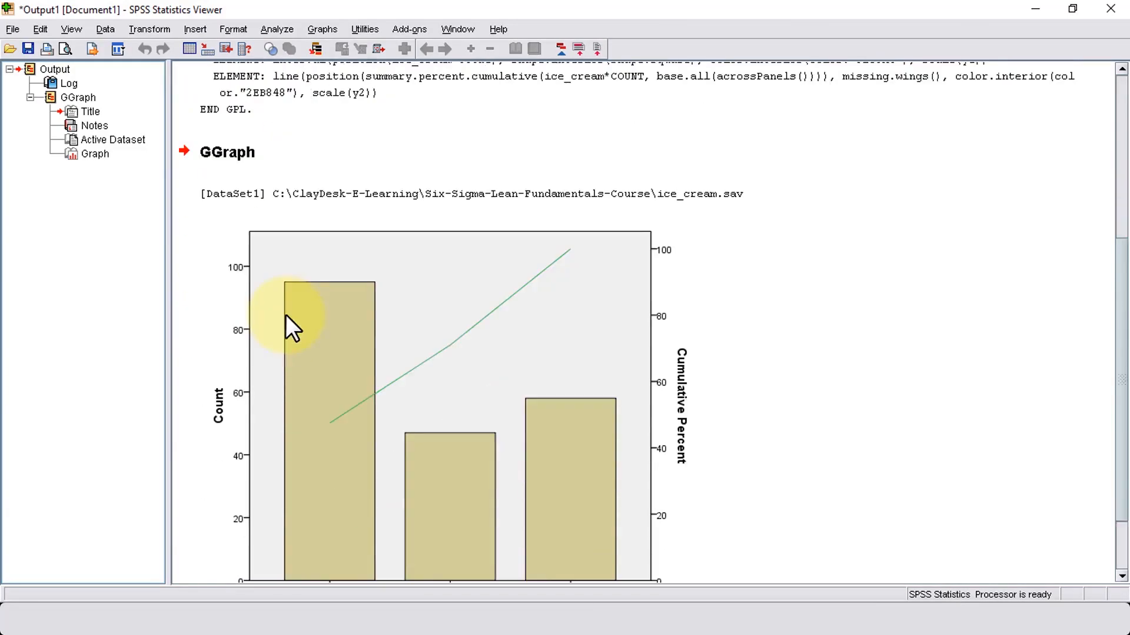
scroll(284, 316, up, 2)
scroll(284, 315, down, 2)
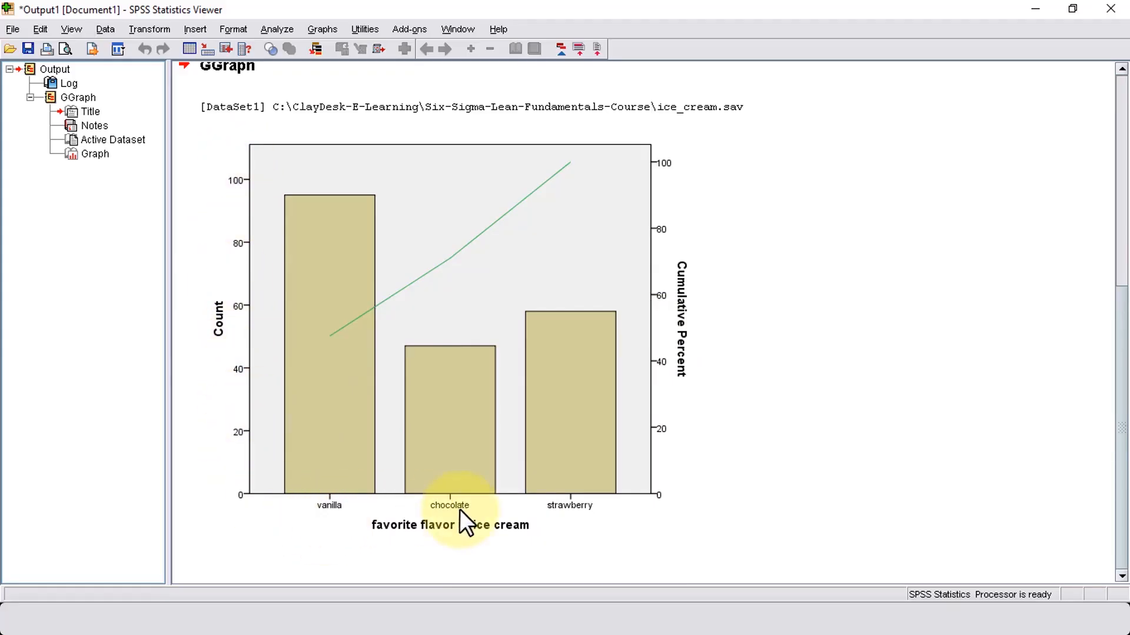
Step: Open the dual-axes graph for editing and display the scale properties of its Count axis
double_click(239, 370)
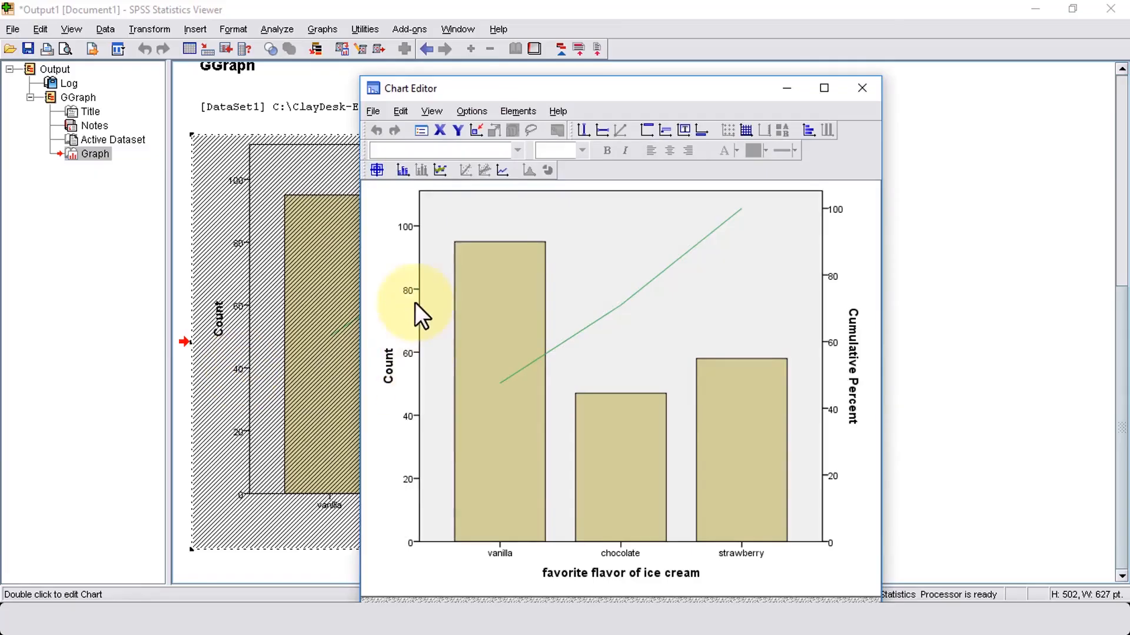
double_click(410, 350)
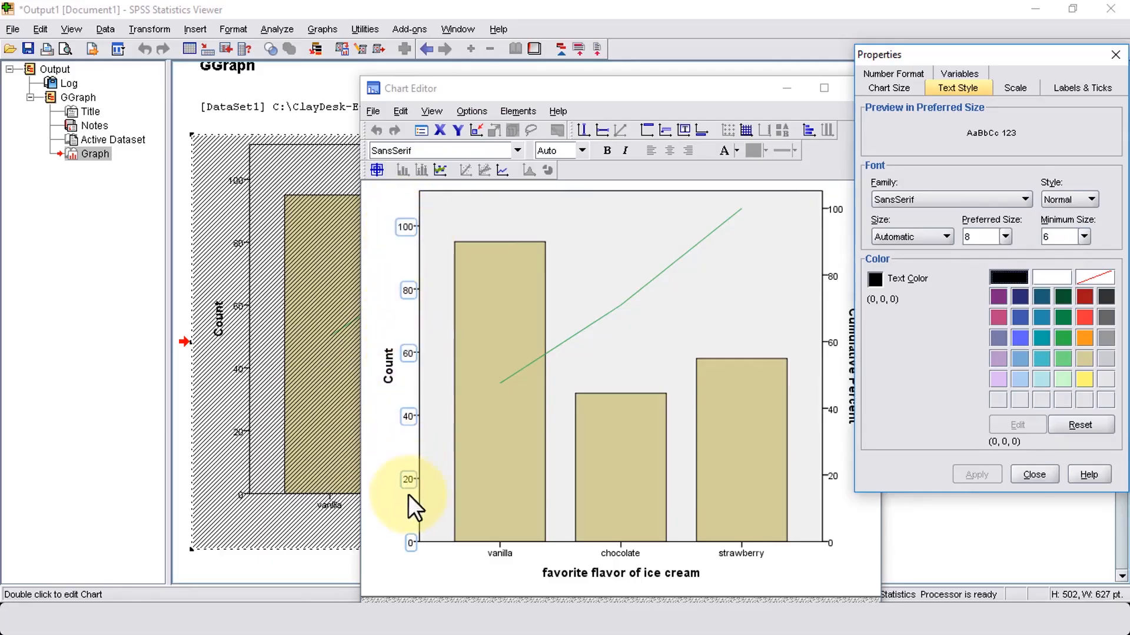
drag(934, 54, 920, 58)
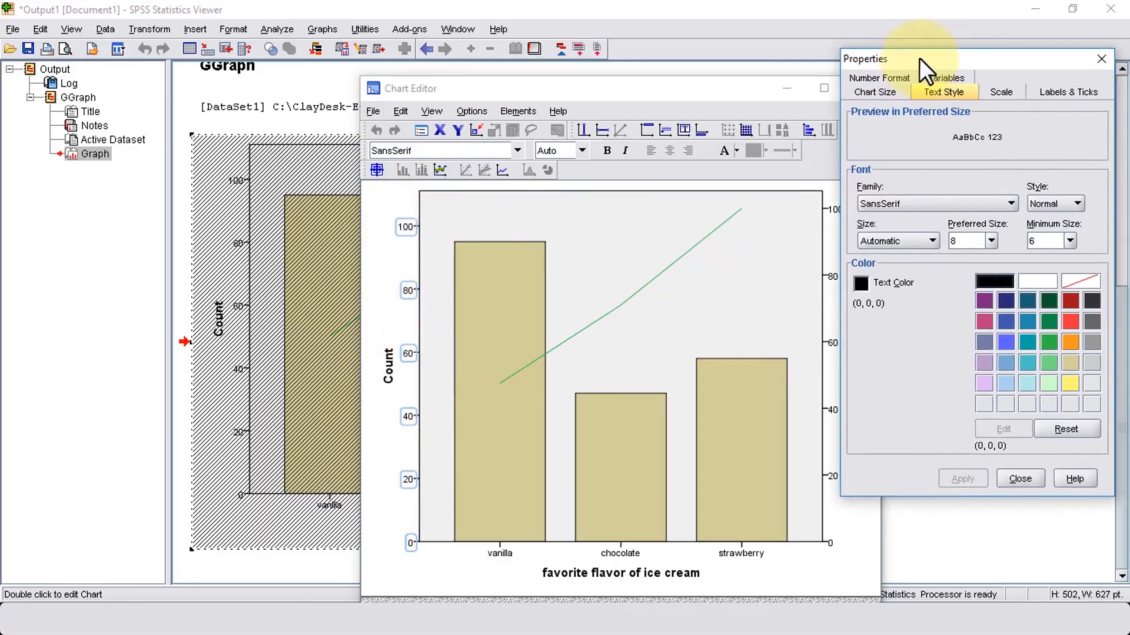
click(1000, 91)
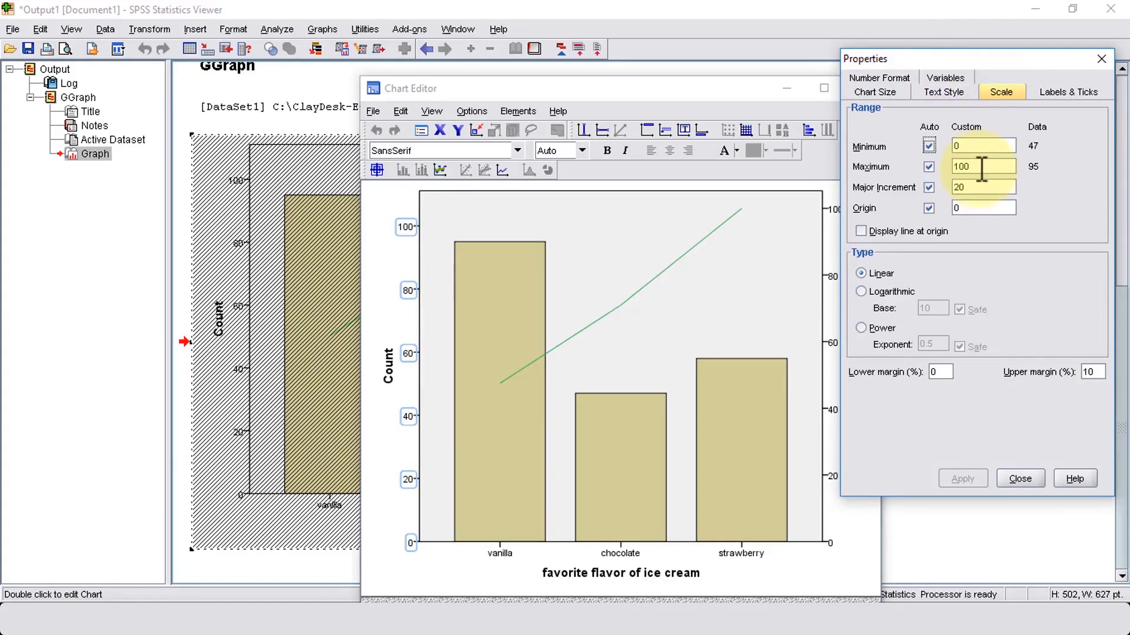
Step: Apply a major increment of 2 and a custom maximum of 100 to the Count axis scale
drag(953, 187, 1017, 203)
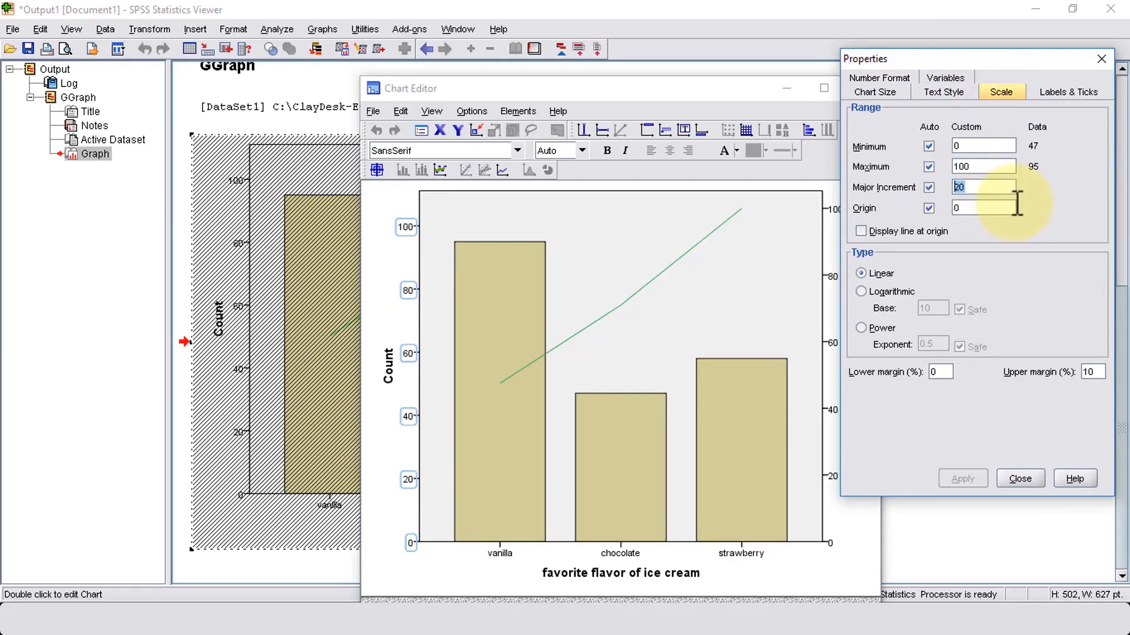
text(2)
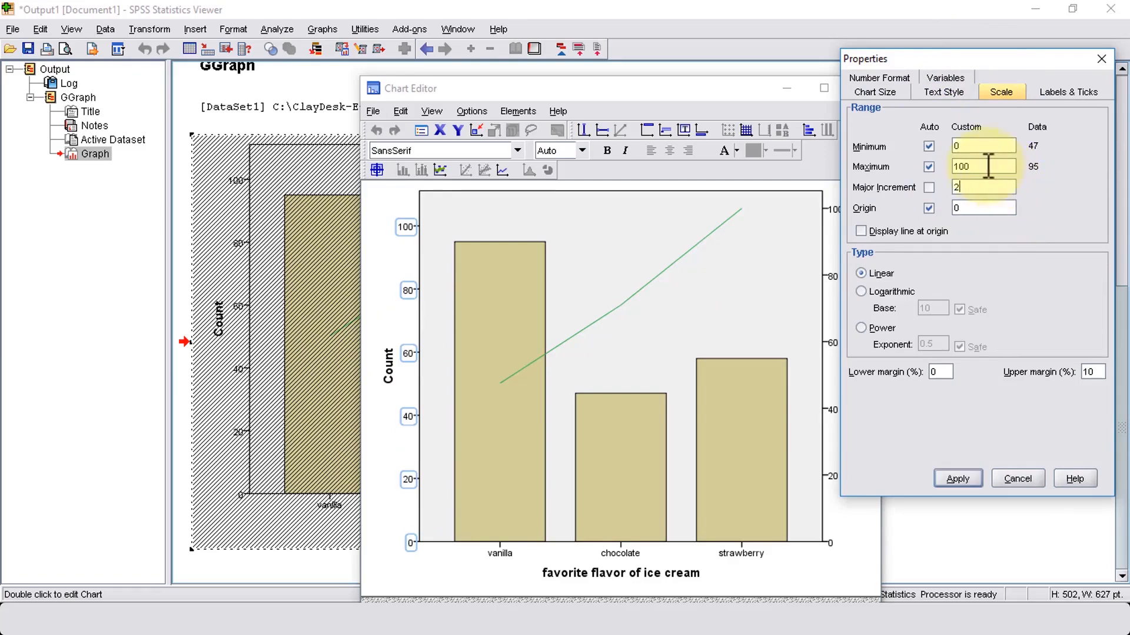
drag(995, 167, 926, 167)
text(22)
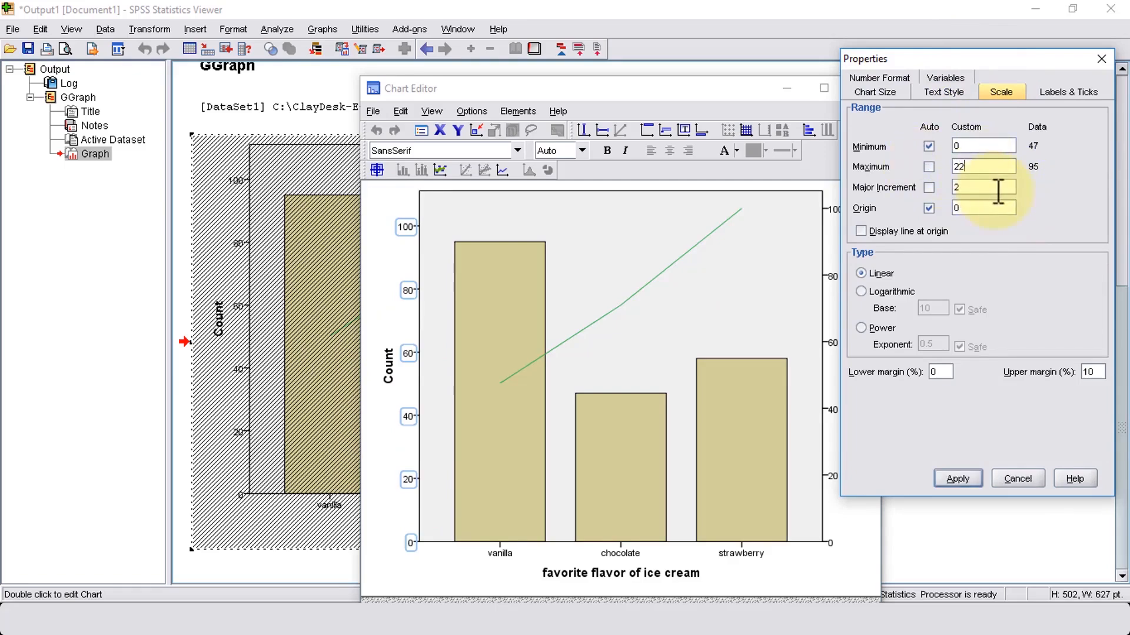
drag(994, 167, 938, 167)
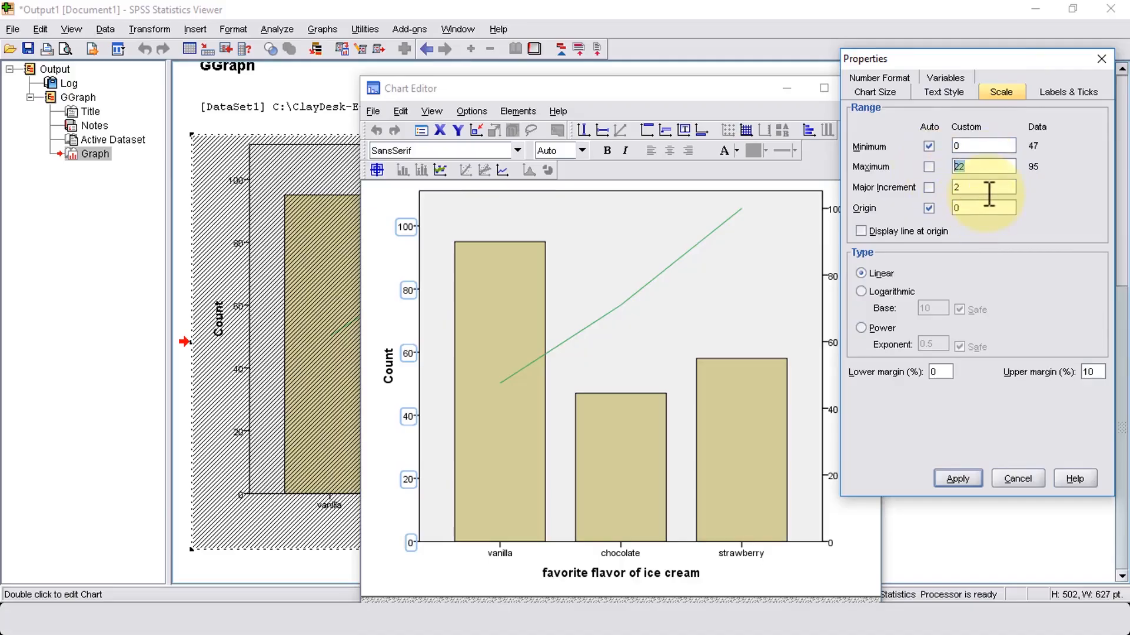
click(967, 166)
drag(981, 167, 950, 169)
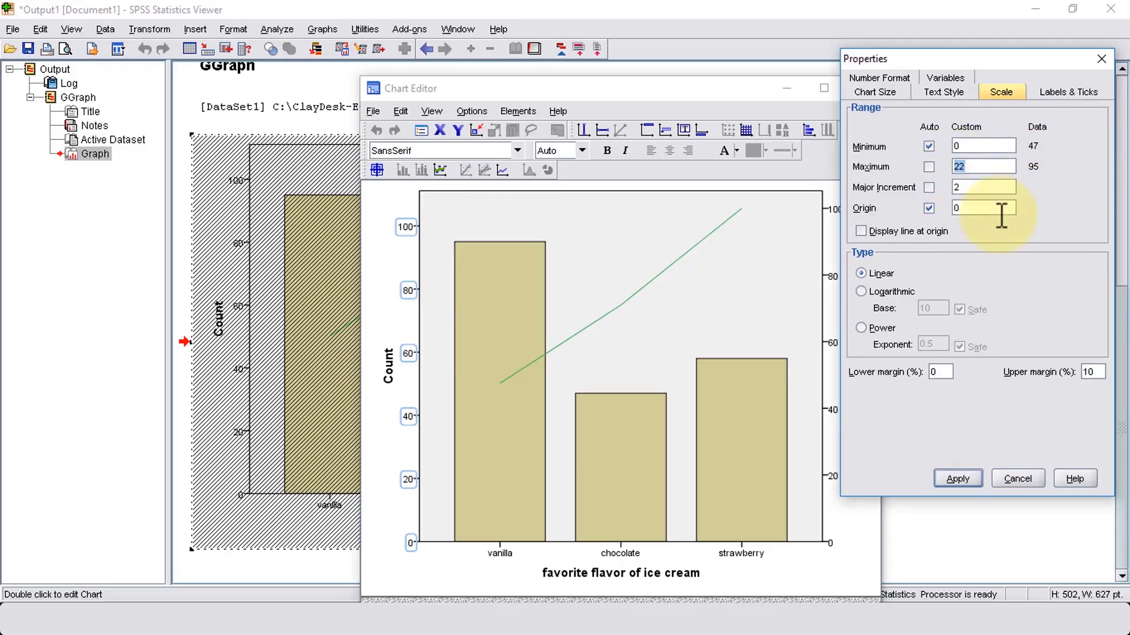
text(100)
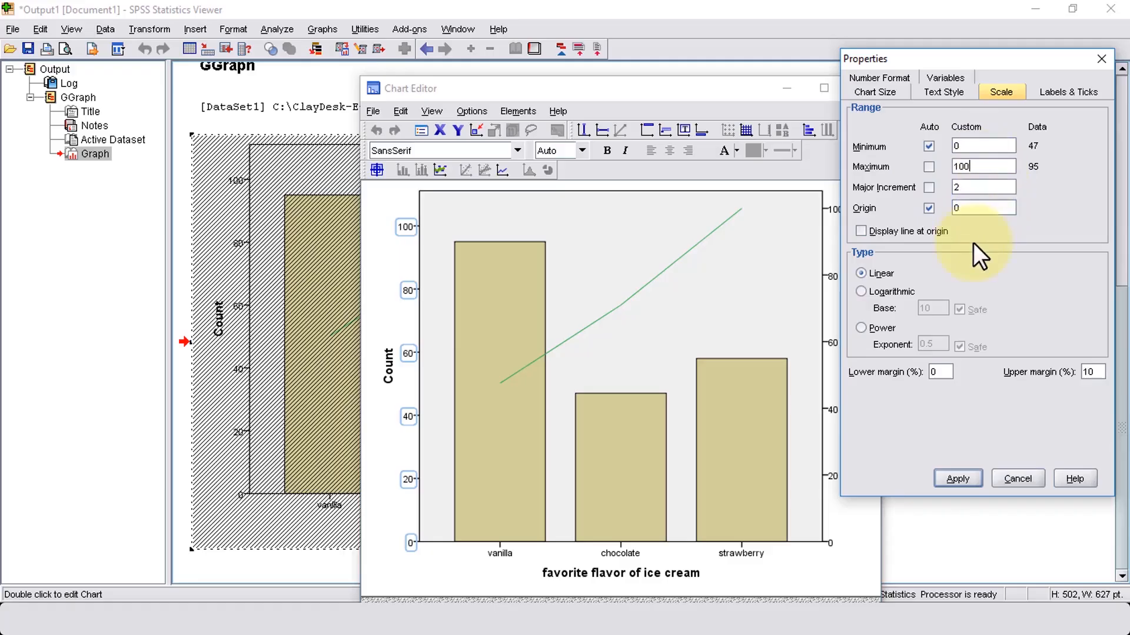
click(957, 480)
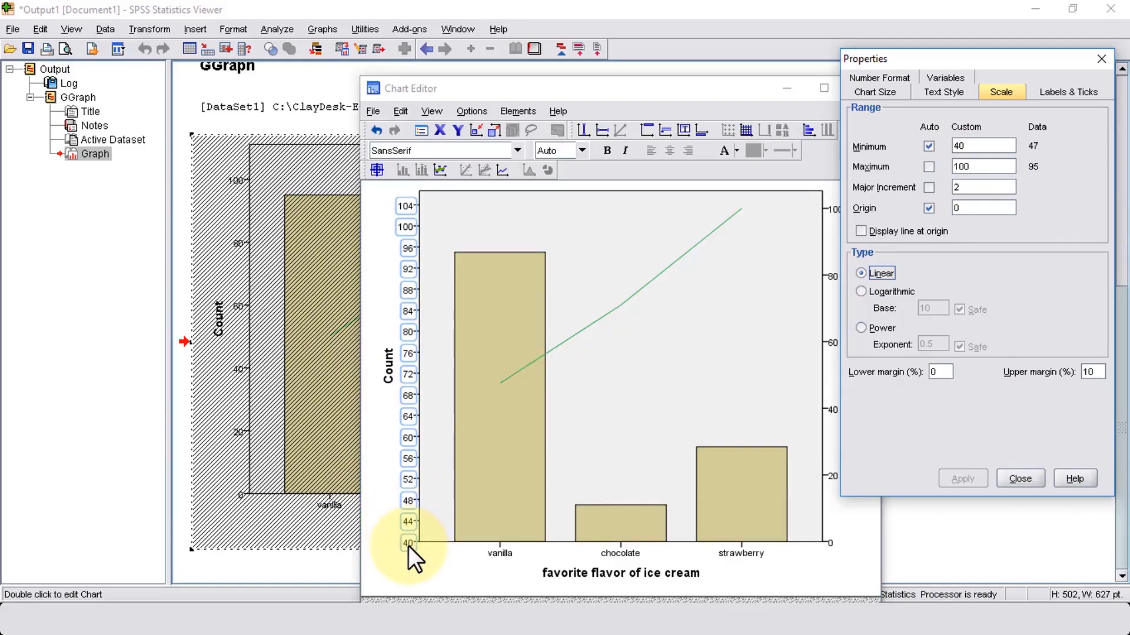
Step: Sort the bars' ice cream flavor categories by value in descending order, apply it and close the properties
click(518, 503)
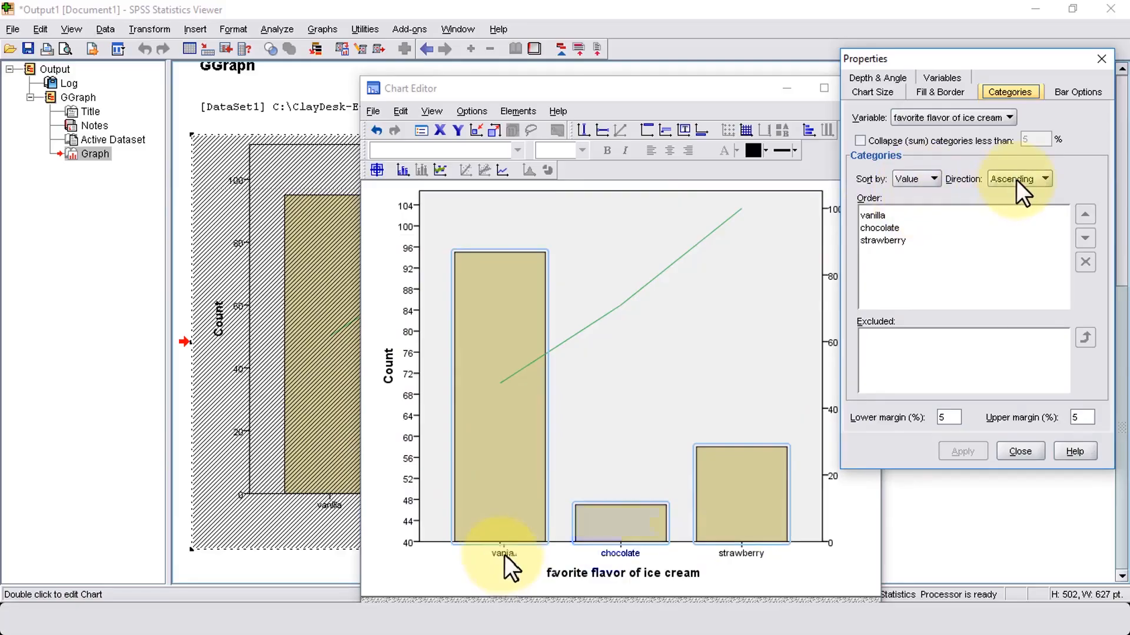
click(1018, 178)
click(1023, 210)
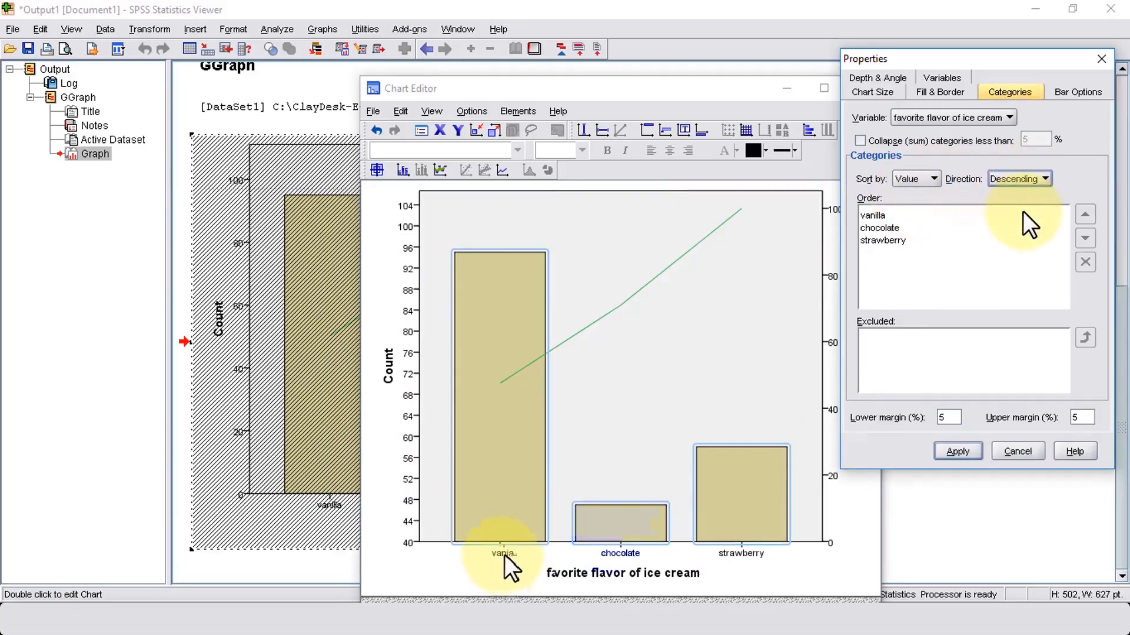
click(956, 462)
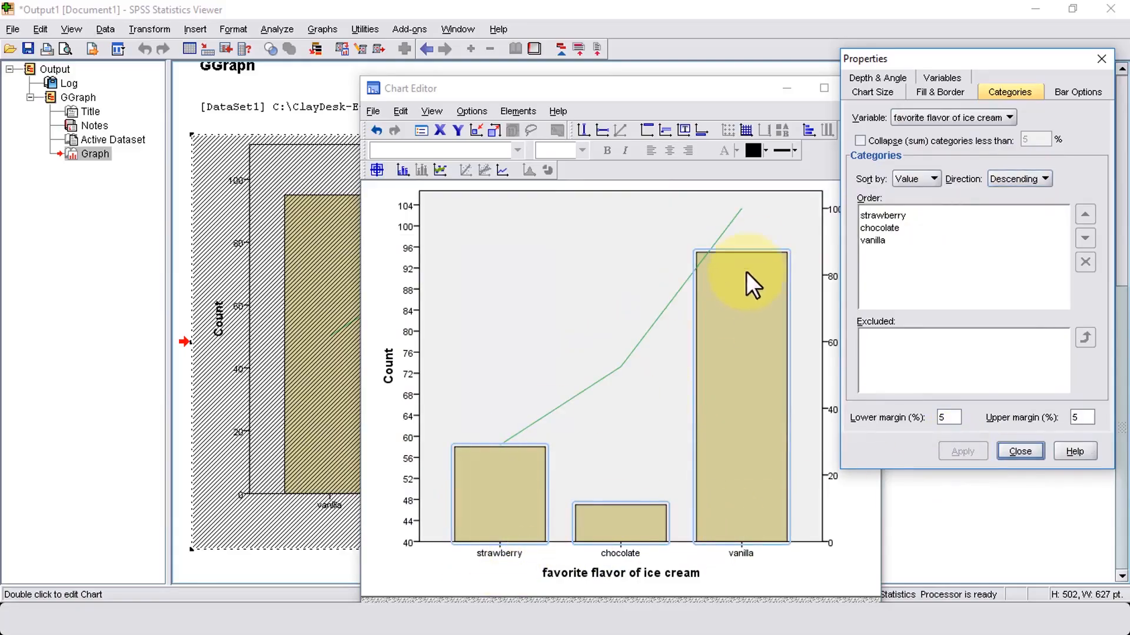
click(1019, 451)
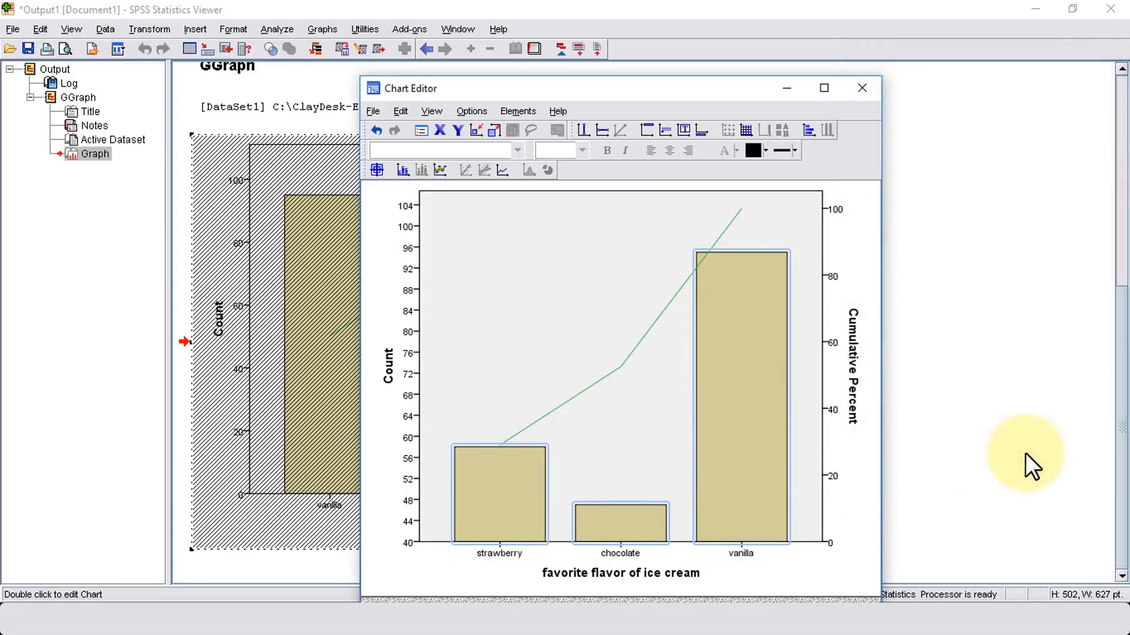
Step: View the edited chart at full window size, and return to the ice_cream.sav data editor
click(824, 88)
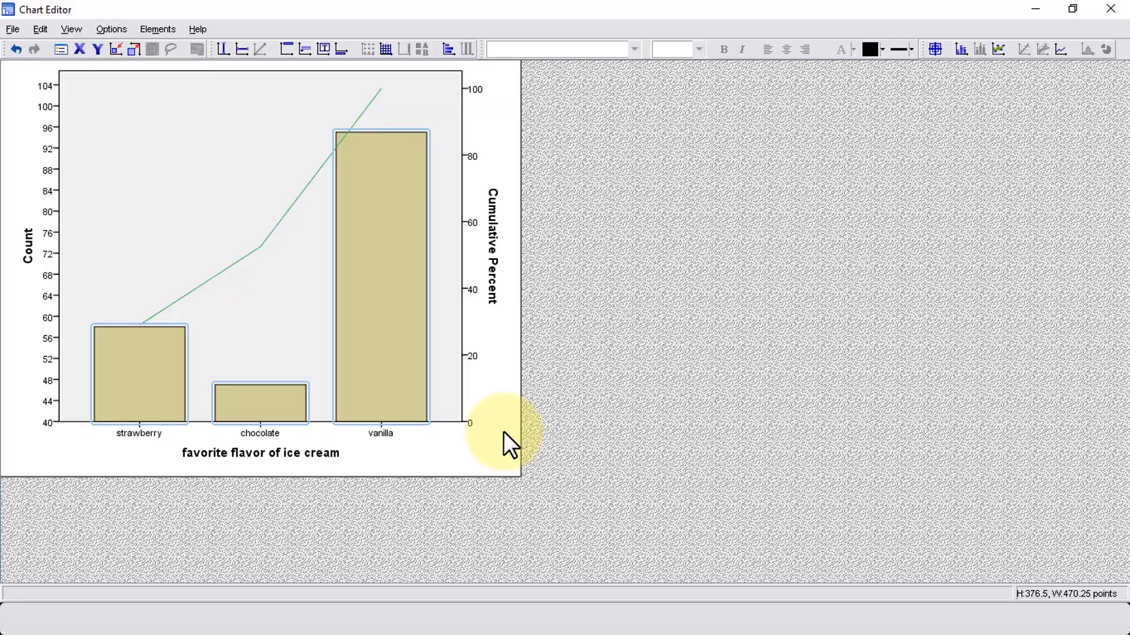
click(1031, 11)
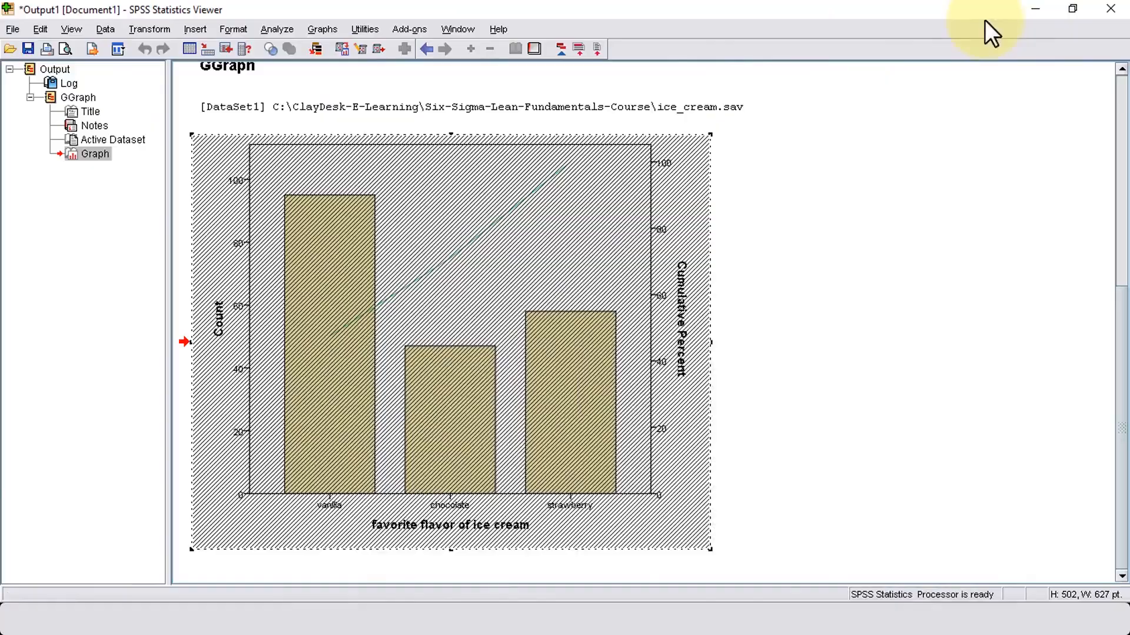
click(1034, 9)
click(281, 29)
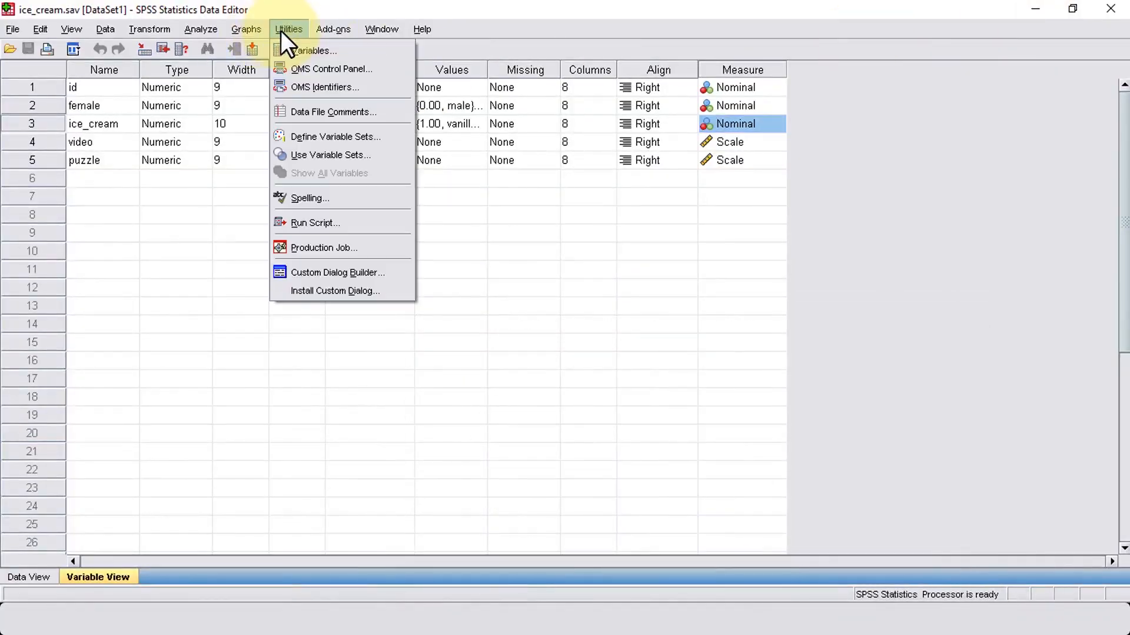
mouse_move(214, 30)
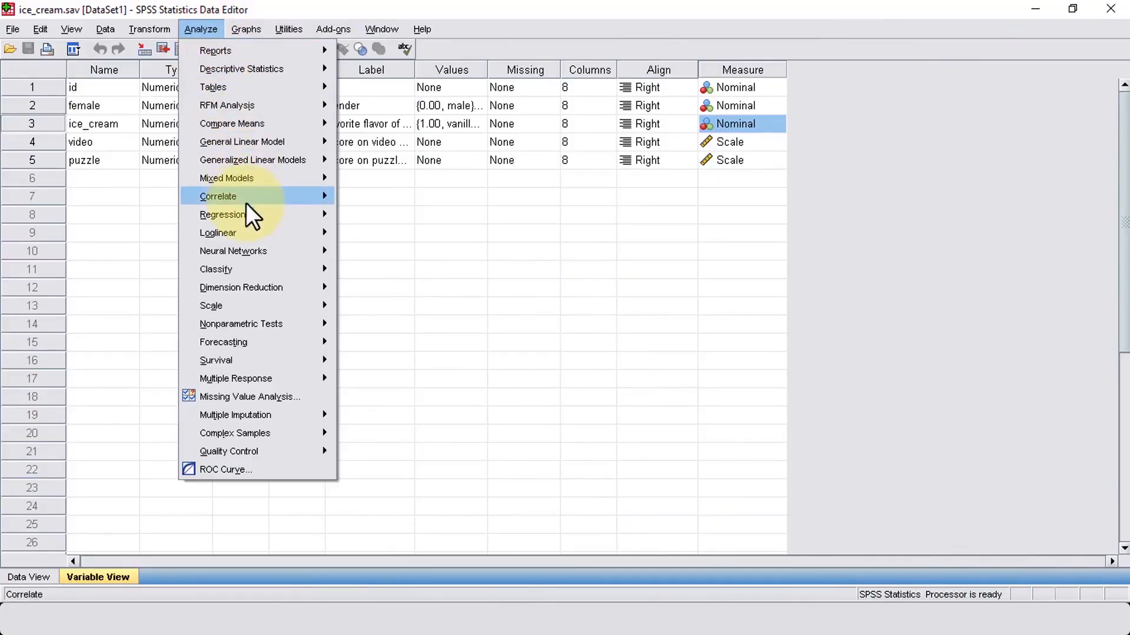
mouse_move(248, 213)
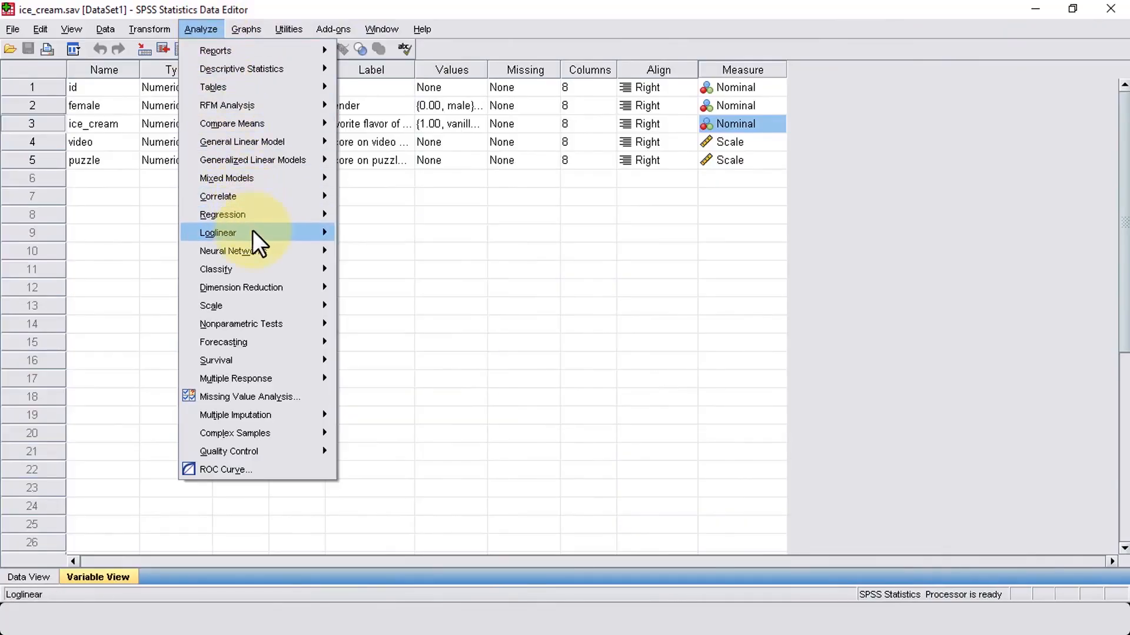
mouse_move(263, 249)
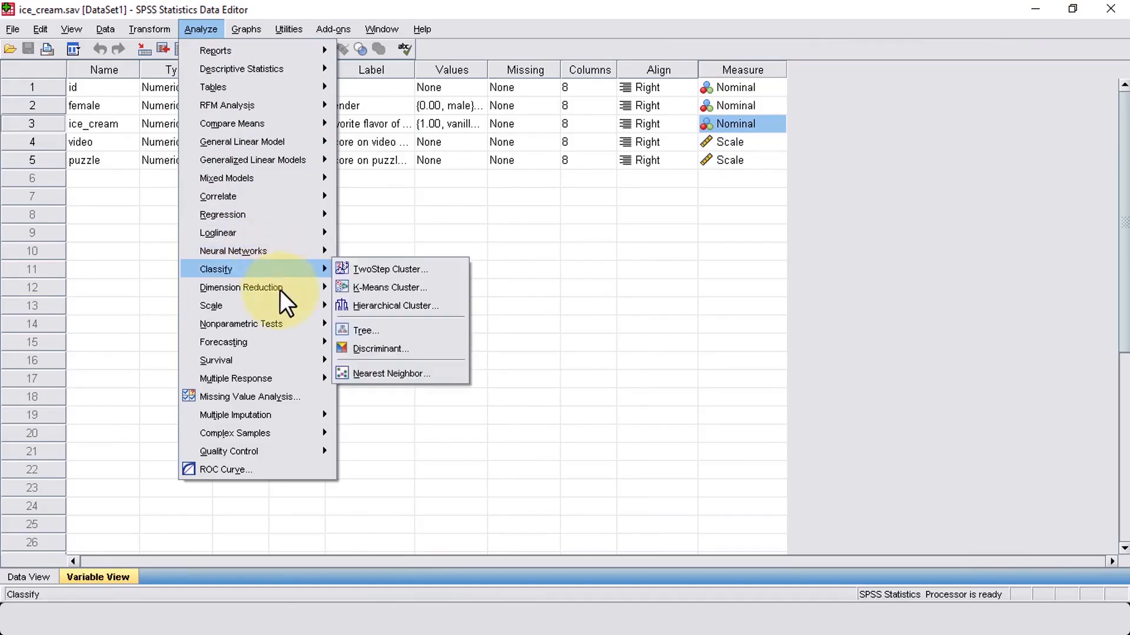
mouse_move(290, 324)
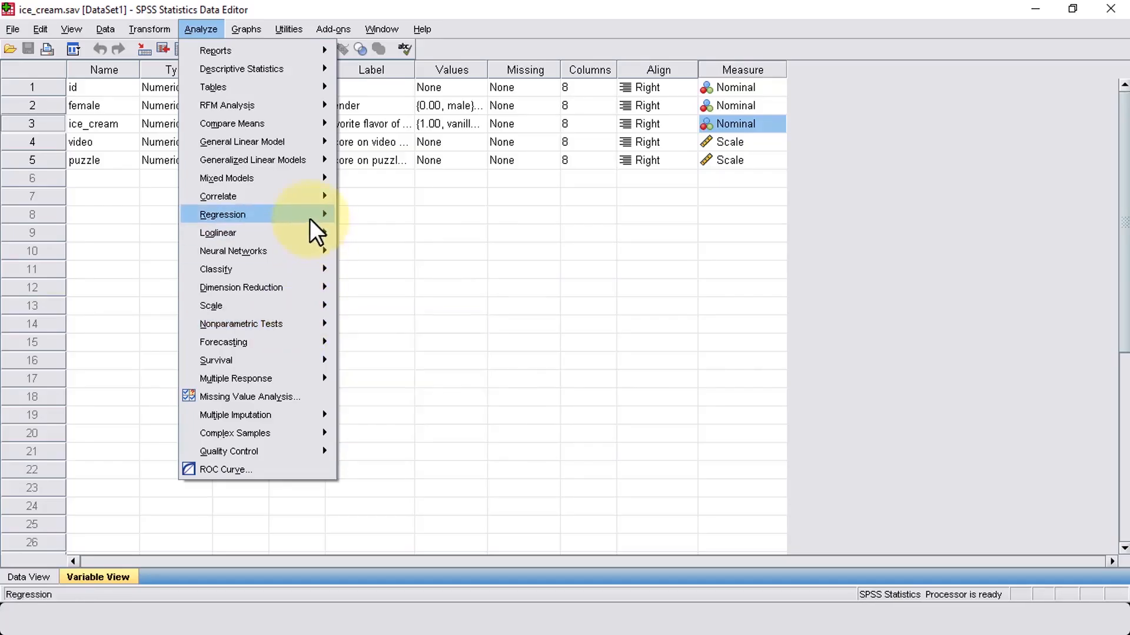
mouse_move(307, 150)
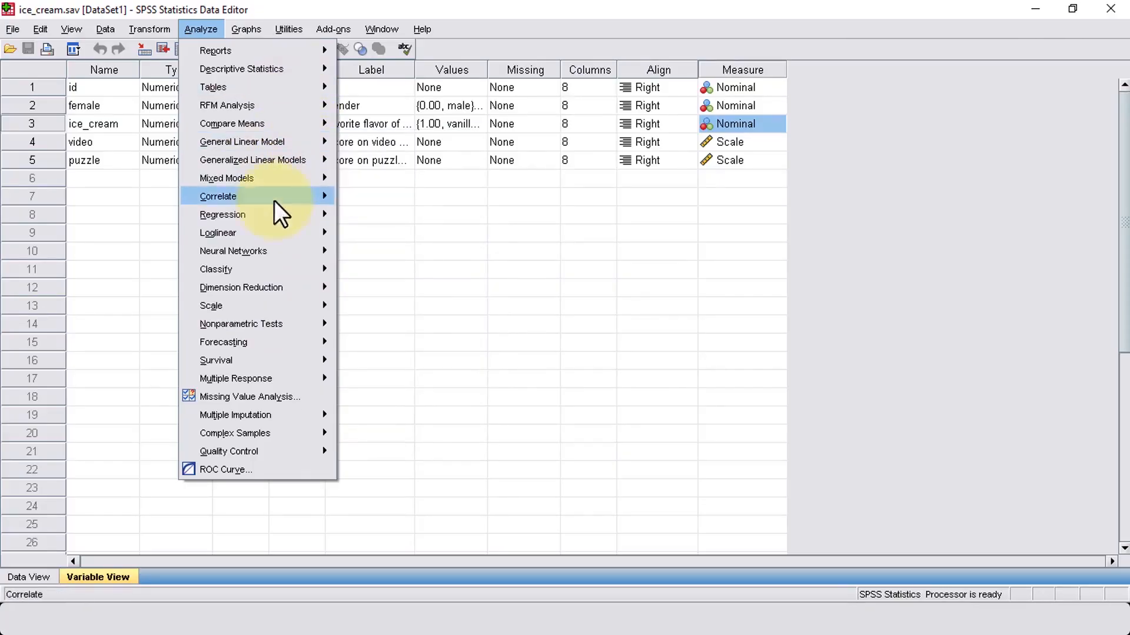
mouse_move(264, 202)
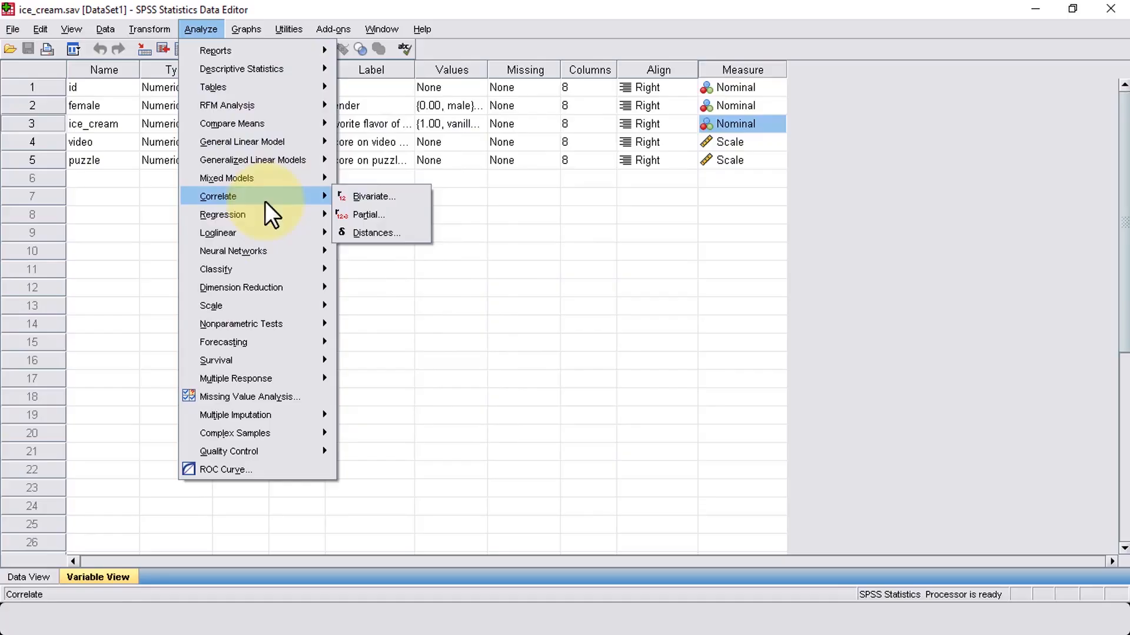
click(474, 182)
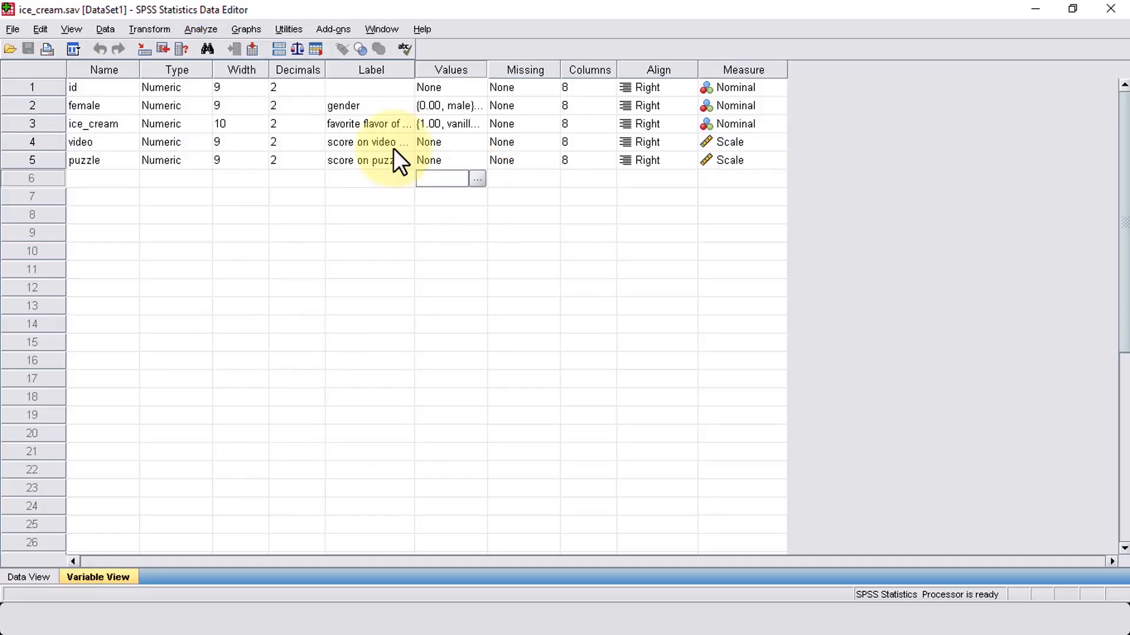